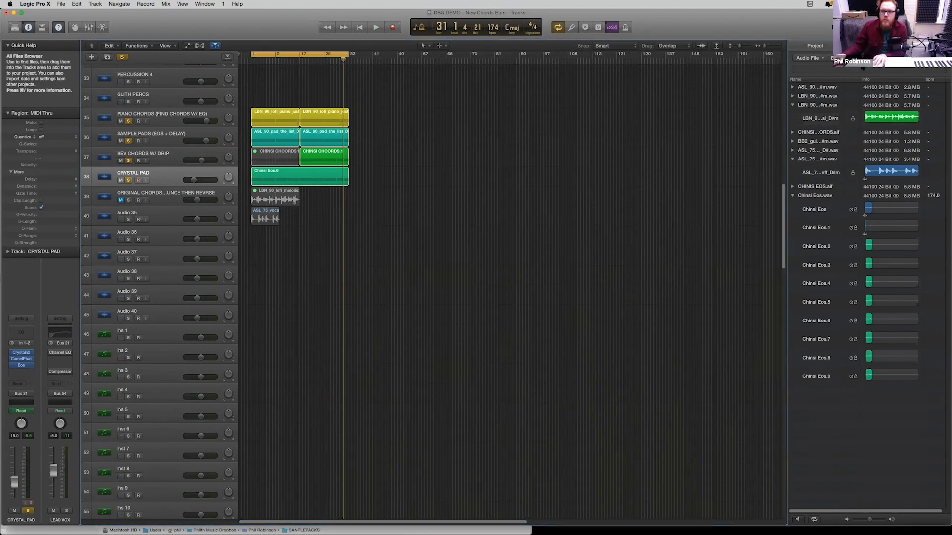
- Browse the project's files up to the Dropbox folder and open its SAMPLE LIBRARY folder
left_click(923, 46)
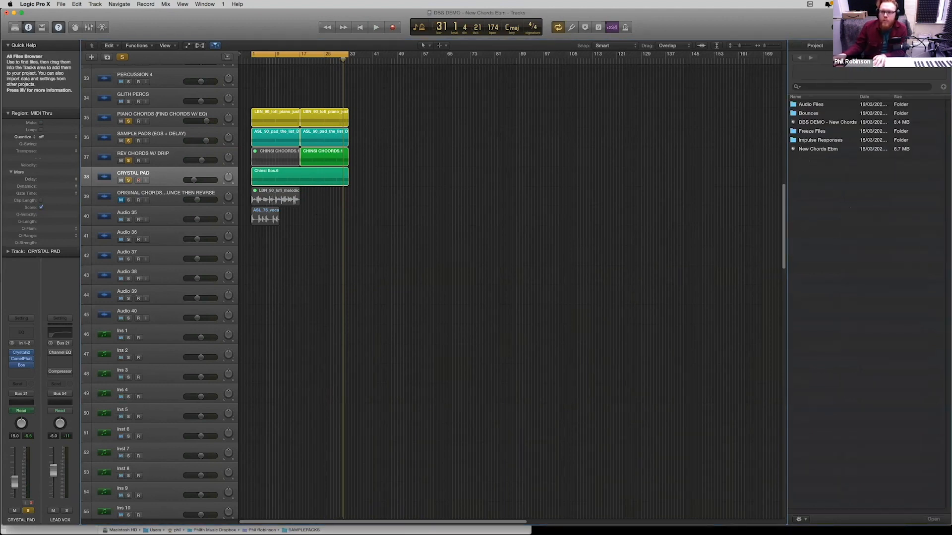
left_click(869, 58)
double_click(806, 142)
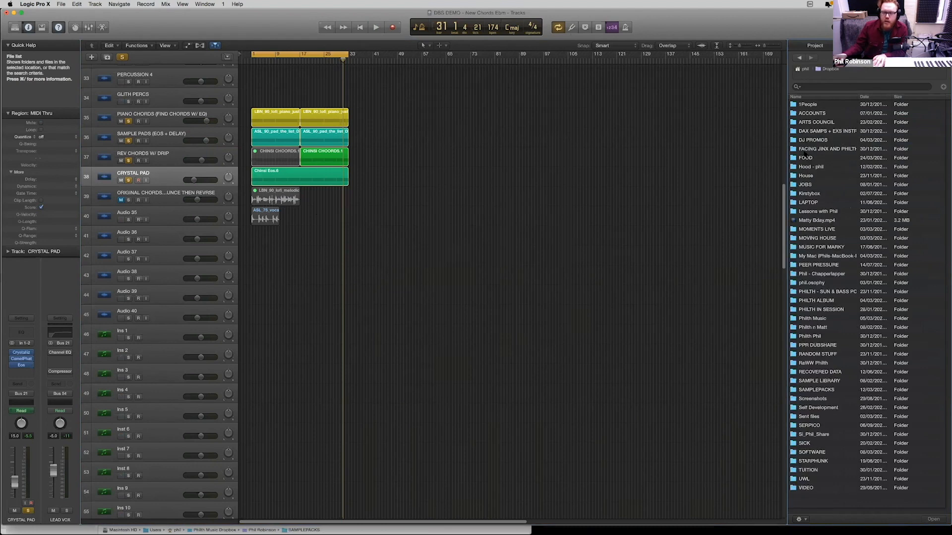
double_click(811, 381)
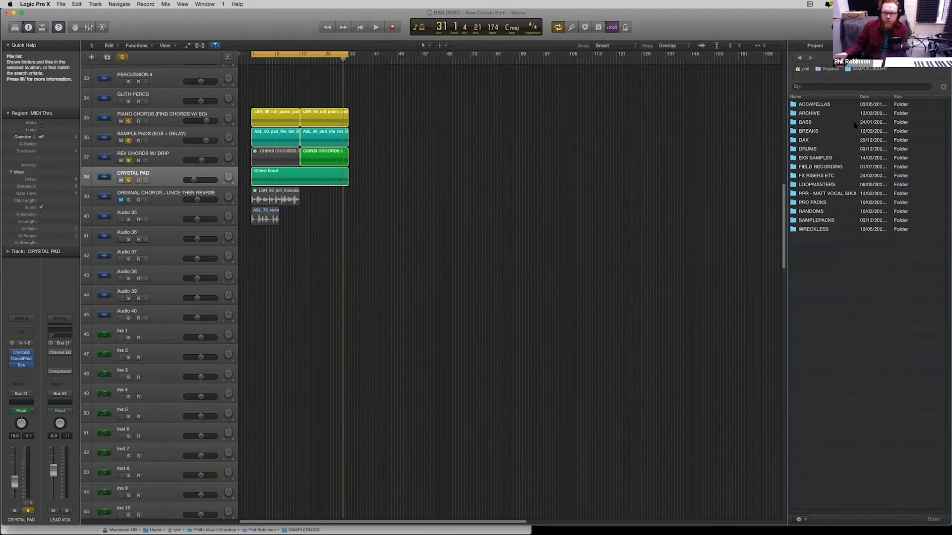
- Open the S.P.Y - Modern Jungle Breaks folder inside PRO PACKS, widening the Name column to read the full folder names
left_click(820, 105)
left_click(819, 114)
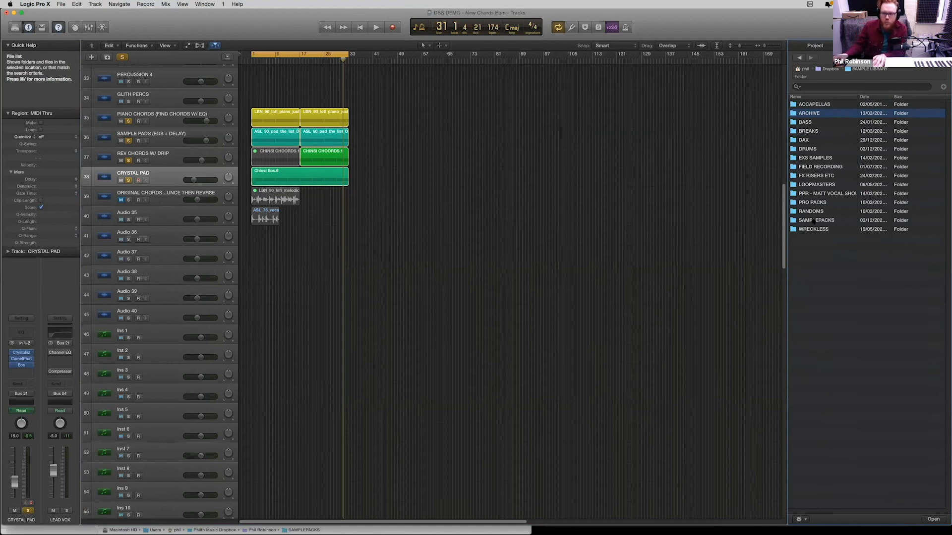
double_click(813, 203)
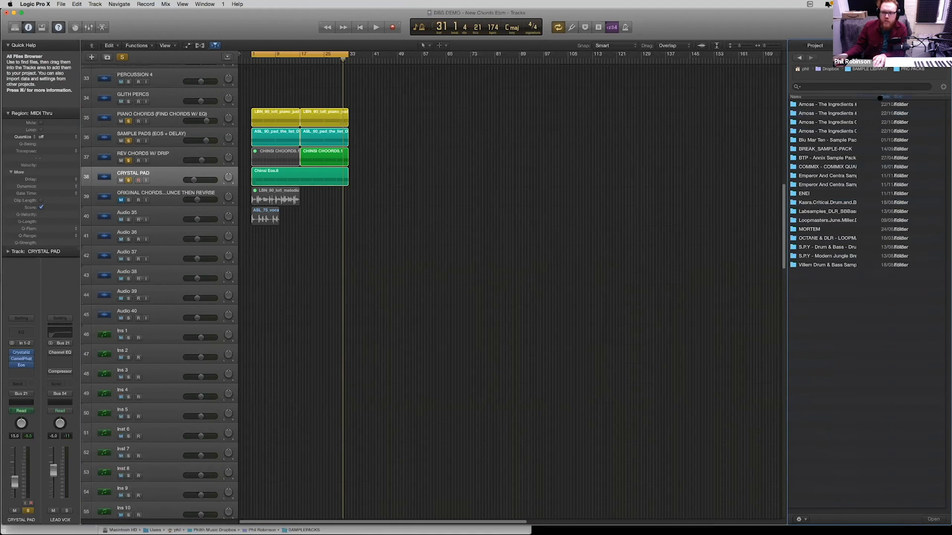
left_click_drag(858, 98, 917, 98)
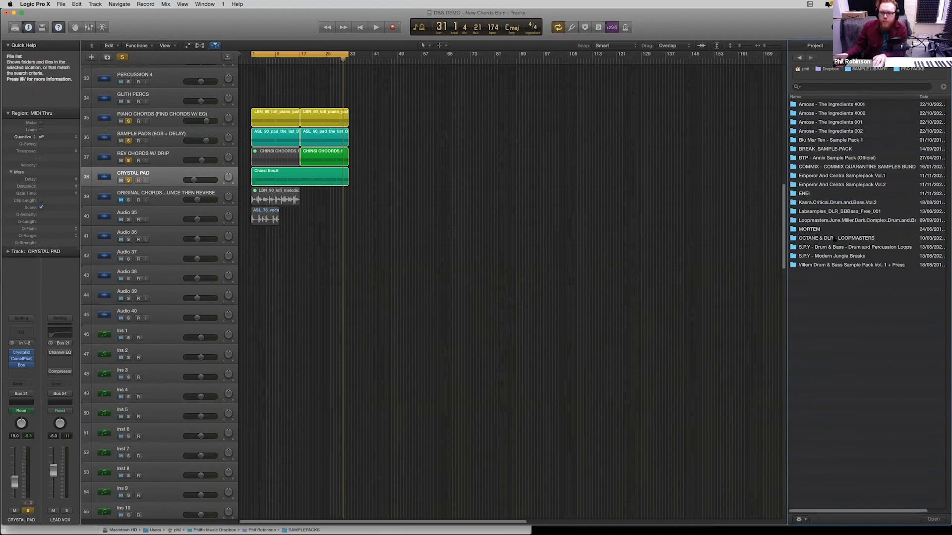
left_click(834, 257)
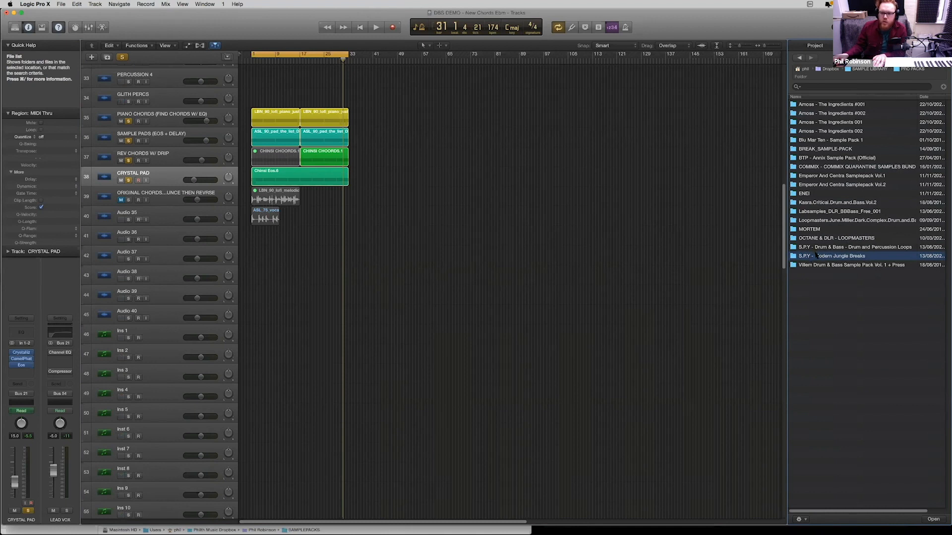
- Audition the Modern Jungle Breaks loops one after another from 02 to 08
left_click(845, 120)
left_click(845, 112)
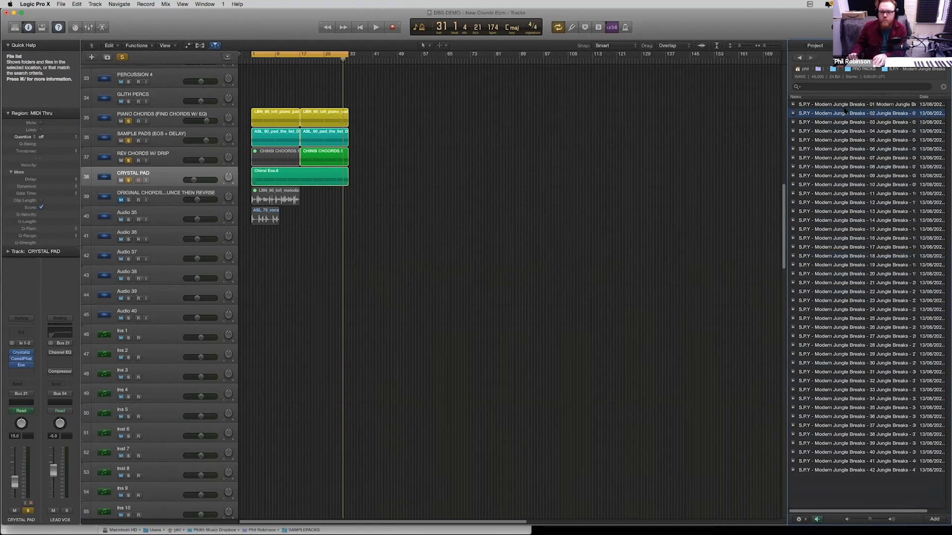
key("Down")
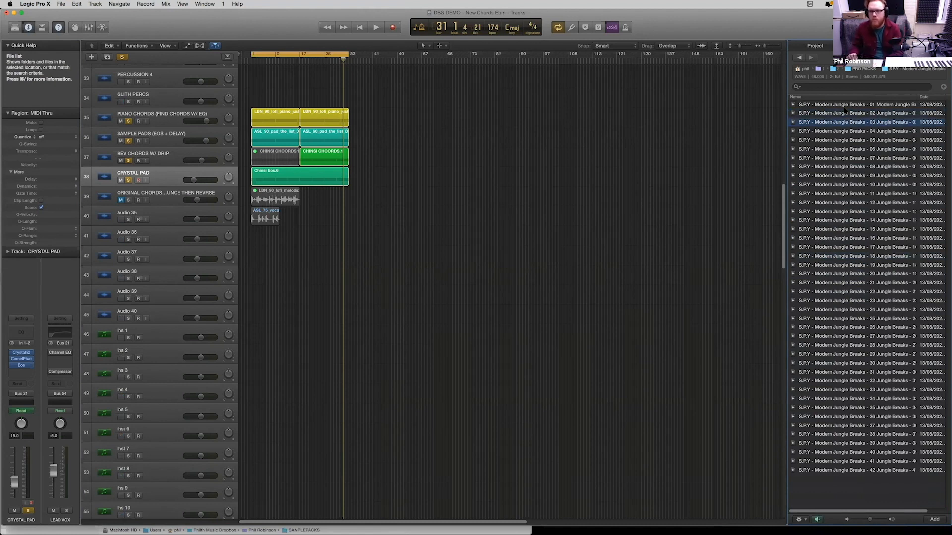
key("Down")
key("Down")
key("Down")
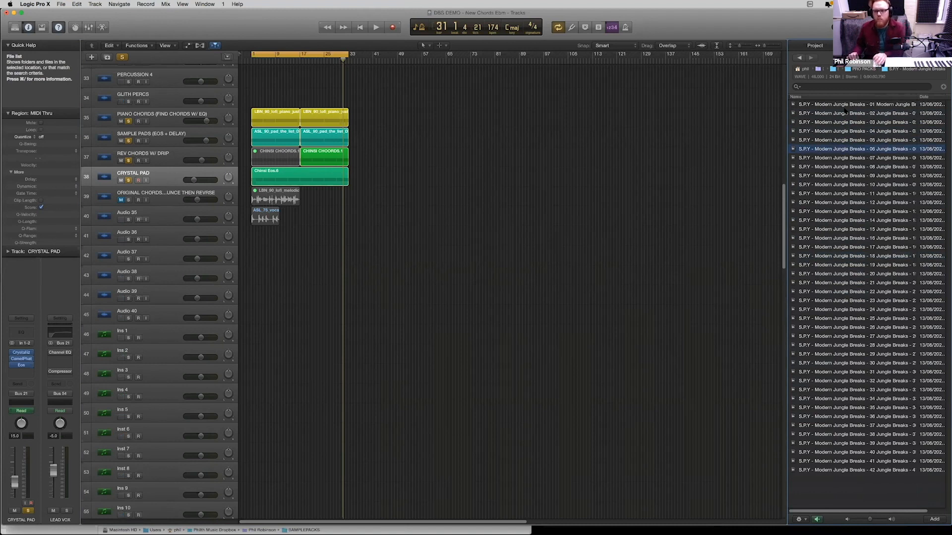
key("Down")
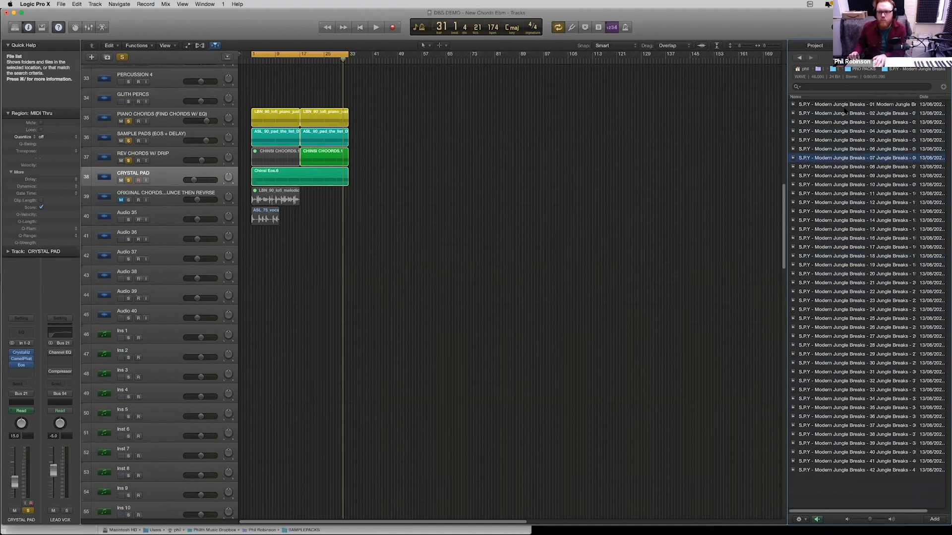
key("Down")
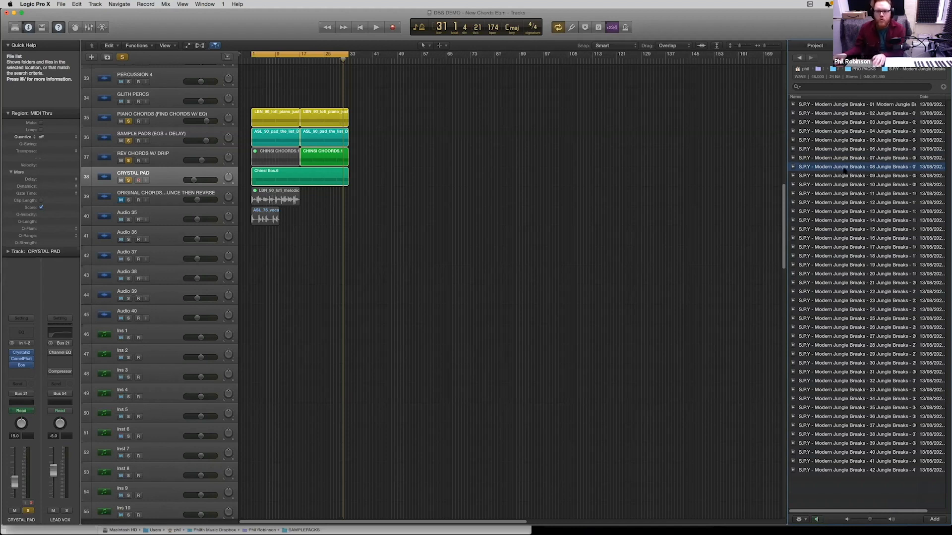
- Place Modern Jungle Breaks loop 08 at bar 1 on the Audio 36 track and set the cycle range from bar 1 to bar 2
left_click_drag(567, 182, 251, 243)
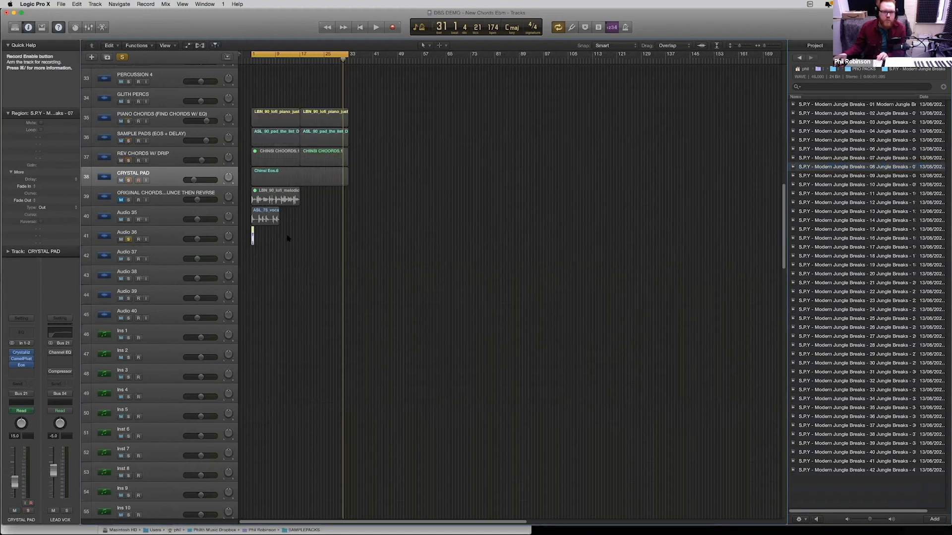
key("z")
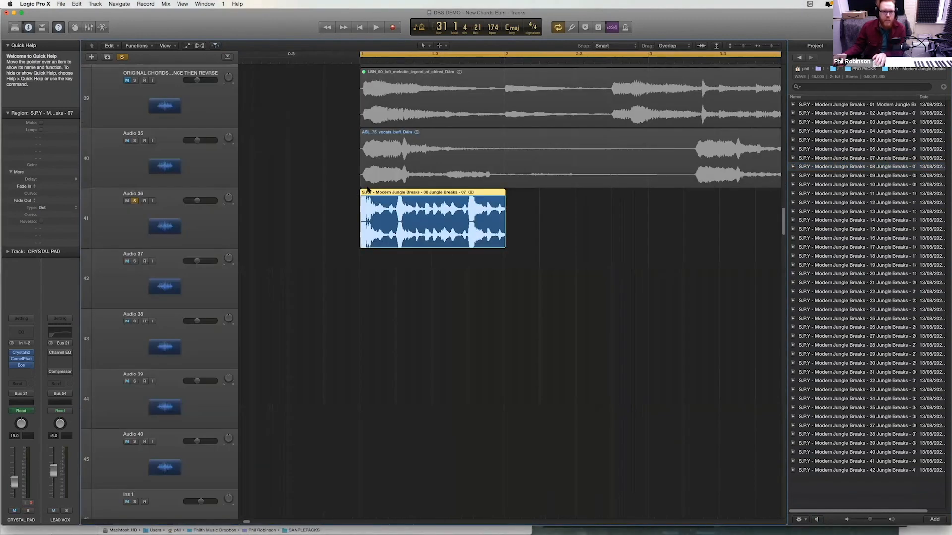
left_click_drag(370, 54, 504, 56)
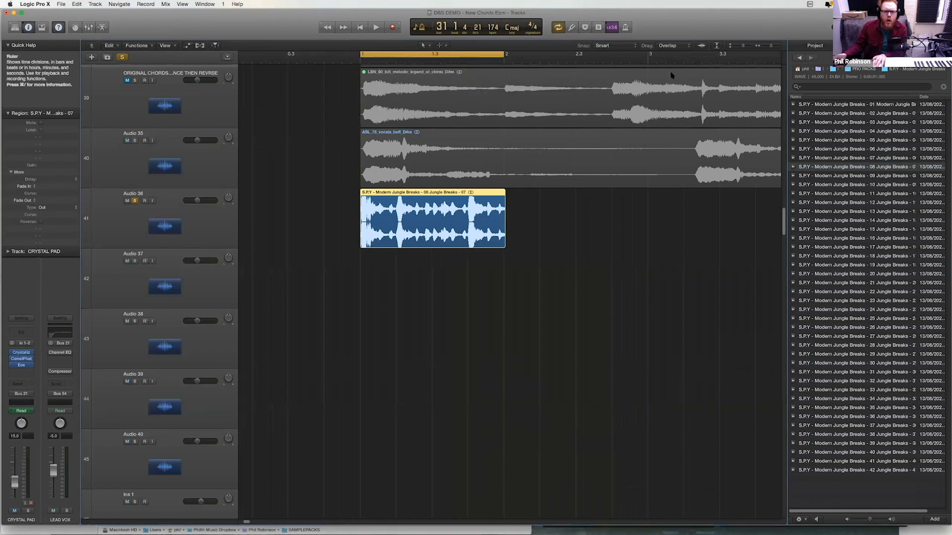
key("z")
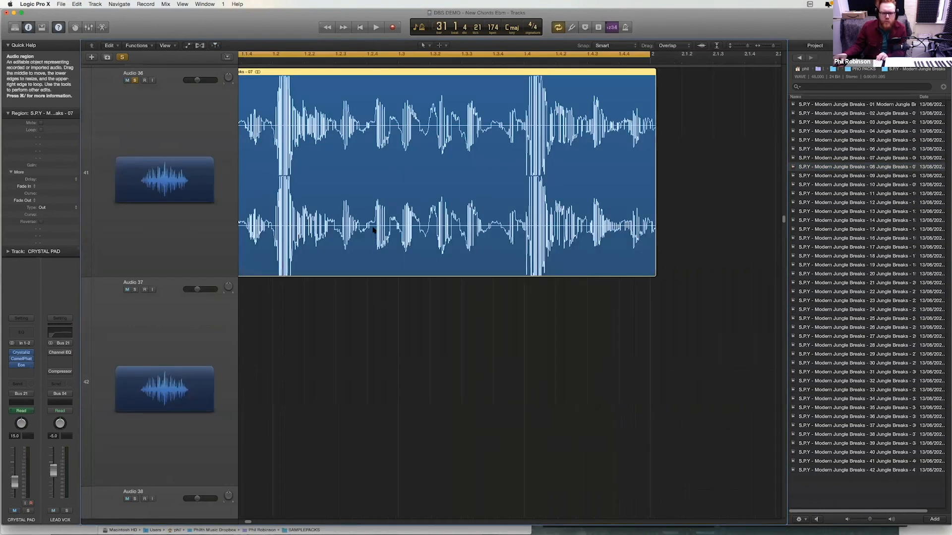
key("z")
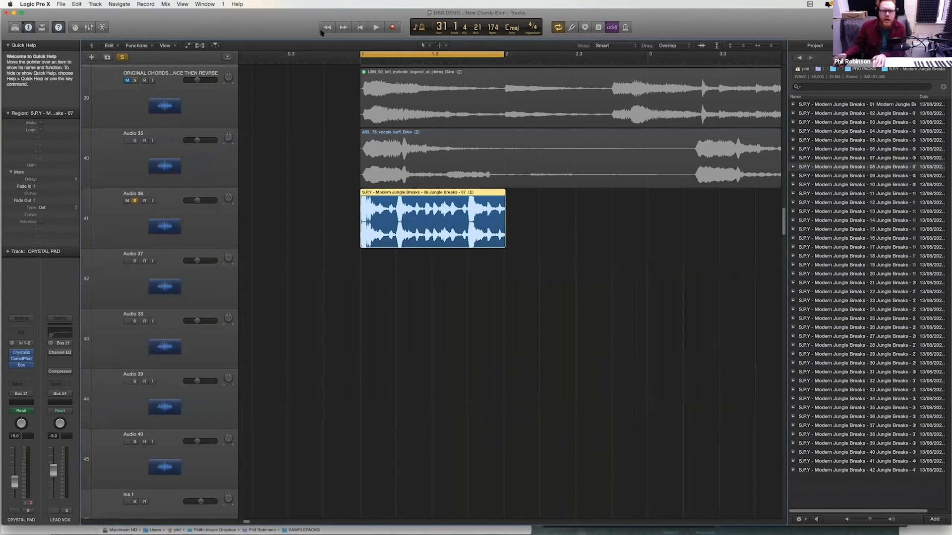
- Lower the gain of the jungle break region on Audio 36 to -6.2 dB
left_click(514, 197)
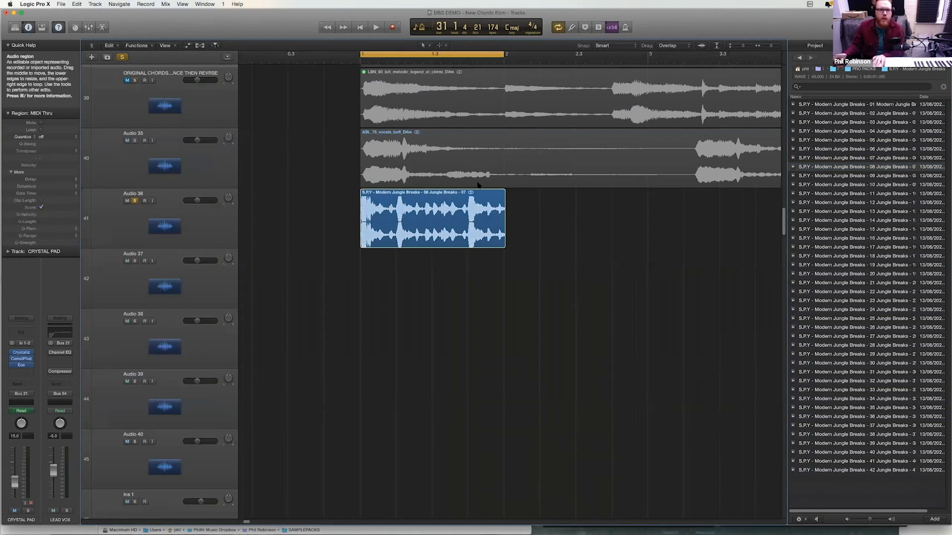
left_click_drag(383, 191, 383, 212)
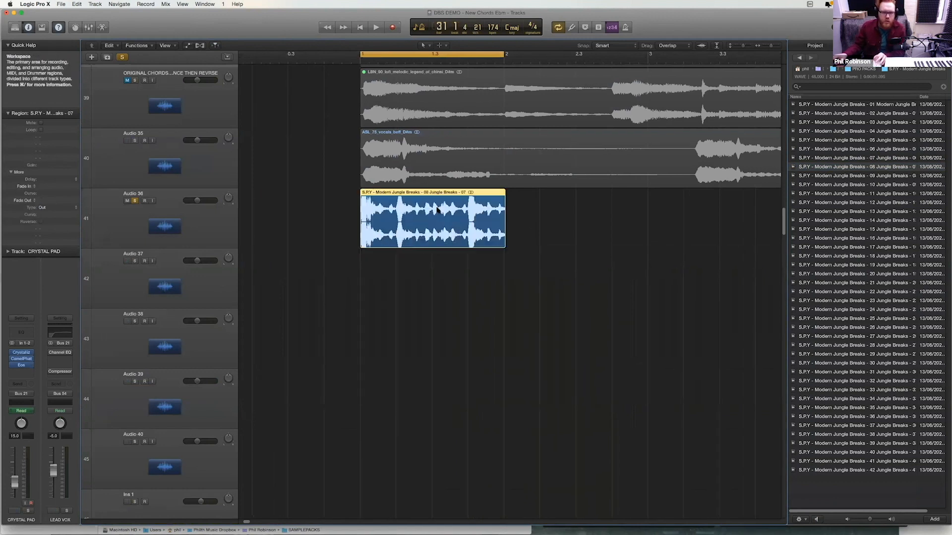
left_click_drag(531, 313, 402, 218)
left_click_drag(58, 165, 58, 209)
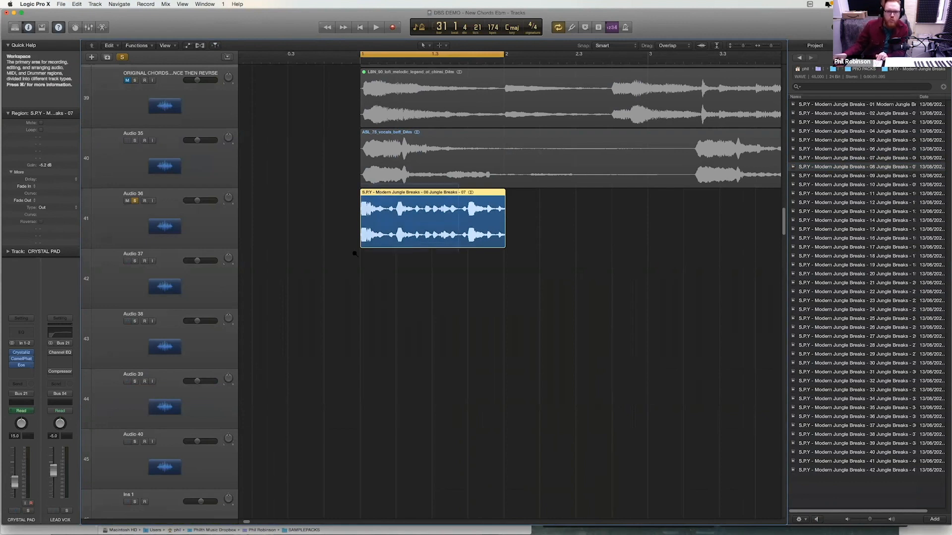
- Split the break region just before the snare at beat 1.2, and split the kick section before it in half at 1.1.3
key("z")
scroll(446, 421, "down", 2)
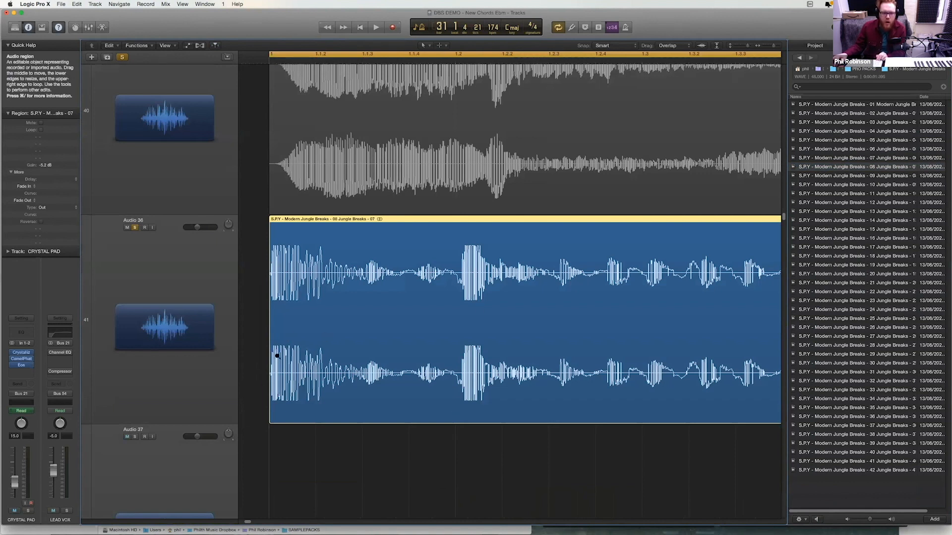
left_click_drag(257, 323, 291, 377)
left_click_drag(444, 447, 463, 439)
left_click_drag(489, 311, 484, 312)
left_click(483, 296, "ctrl+alt")
left_click(456, 416)
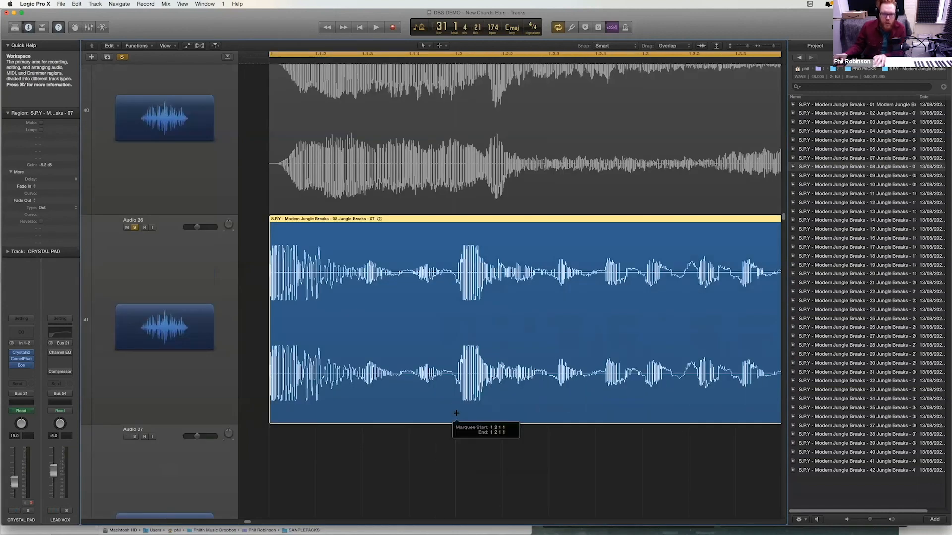
left_click(362, 417)
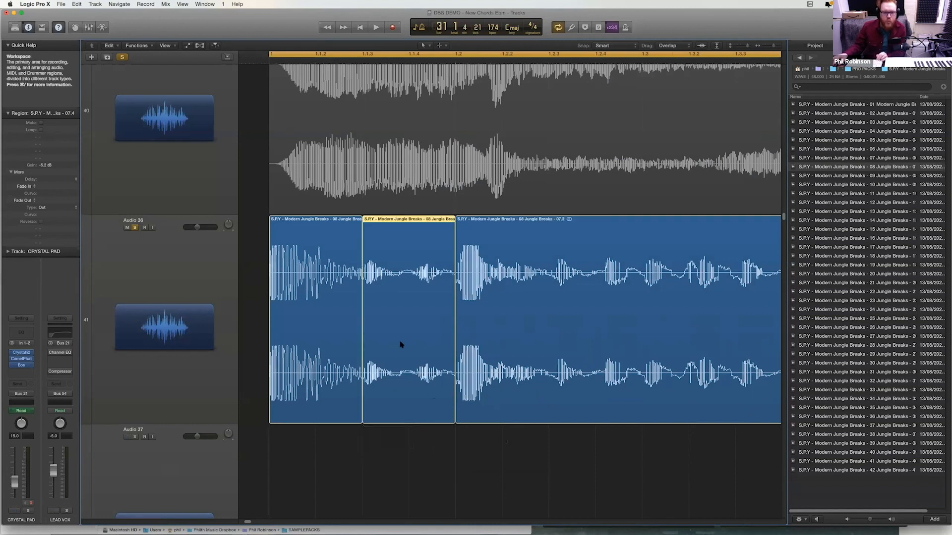
- Split the break just before the second snare at beat 1.4 and divide the section between the two snares into four equal slices
left_click(562, 250, "ctrl+alt")
left_click_drag(576, 260, 399, 188)
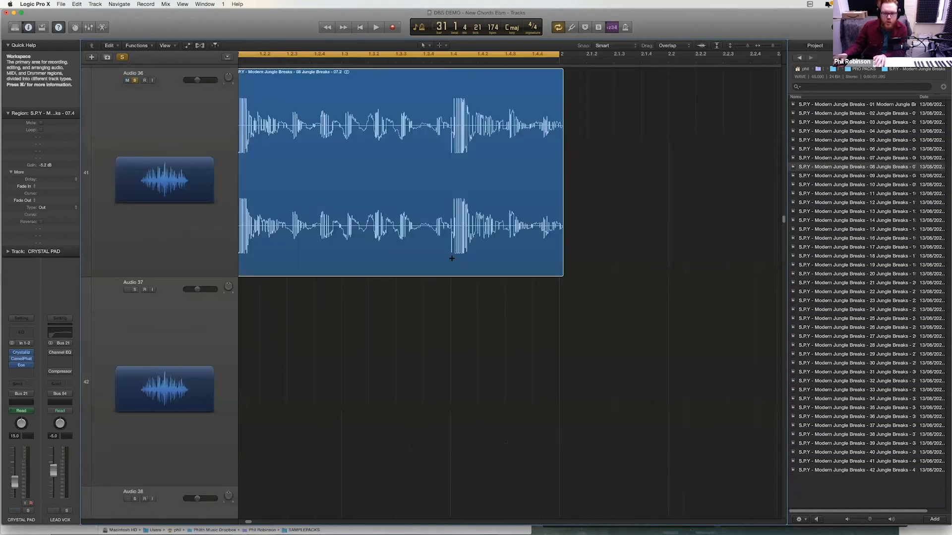
left_click(450, 265)
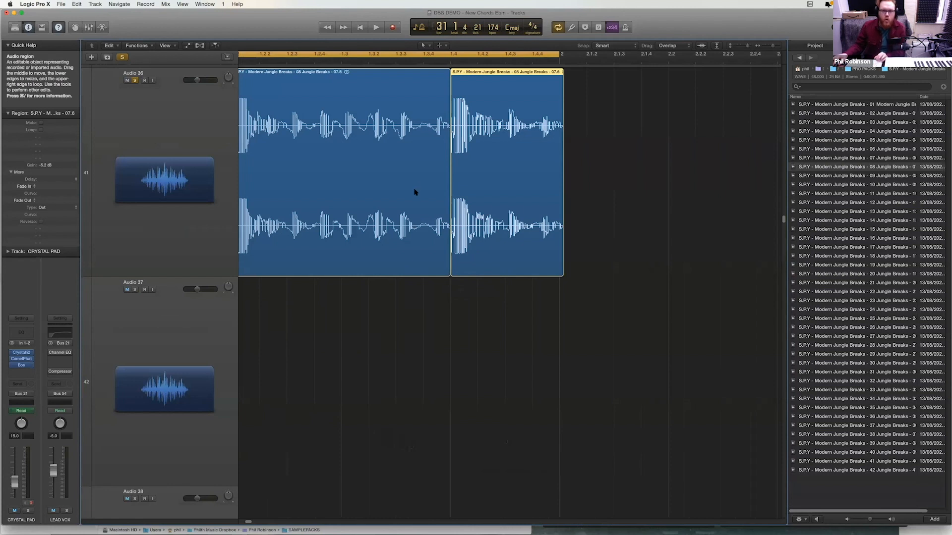
left_click(425, 217, "ctrl+alt")
left_click_drag(532, 190, 347, 273)
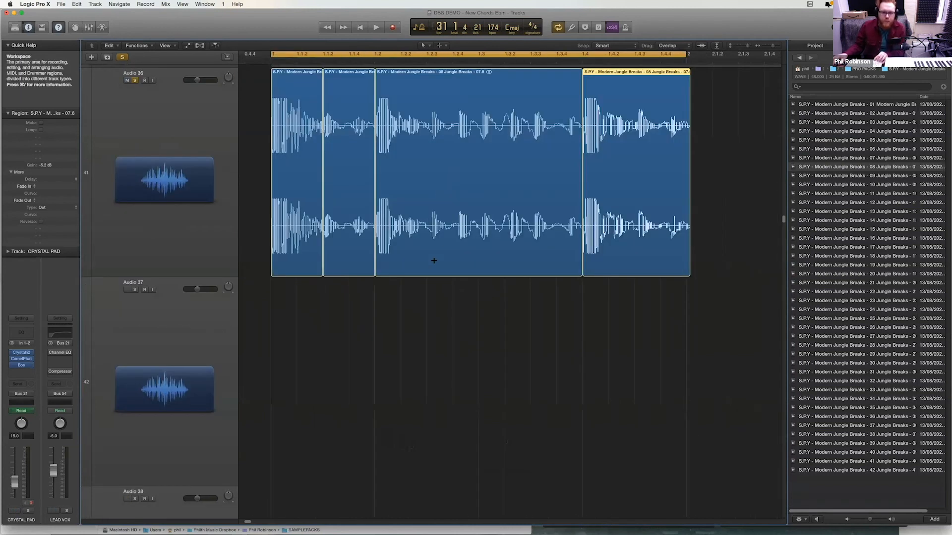
left_click(425, 271, "alt")
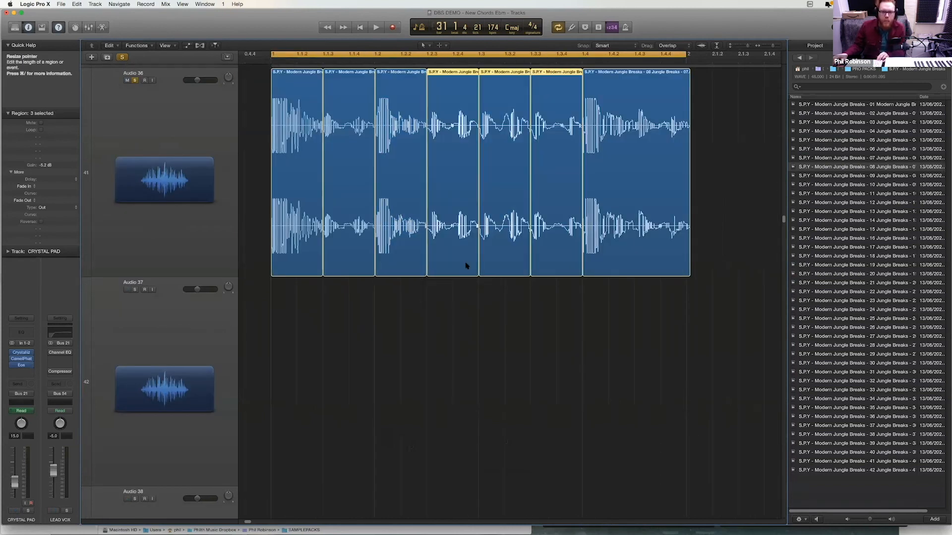
- Split the last section of the break at 1.4.3 and play back the sliced loop
left_click(467, 260, "ctrl+alt")
left_click(491, 240, "ctrl+alt")
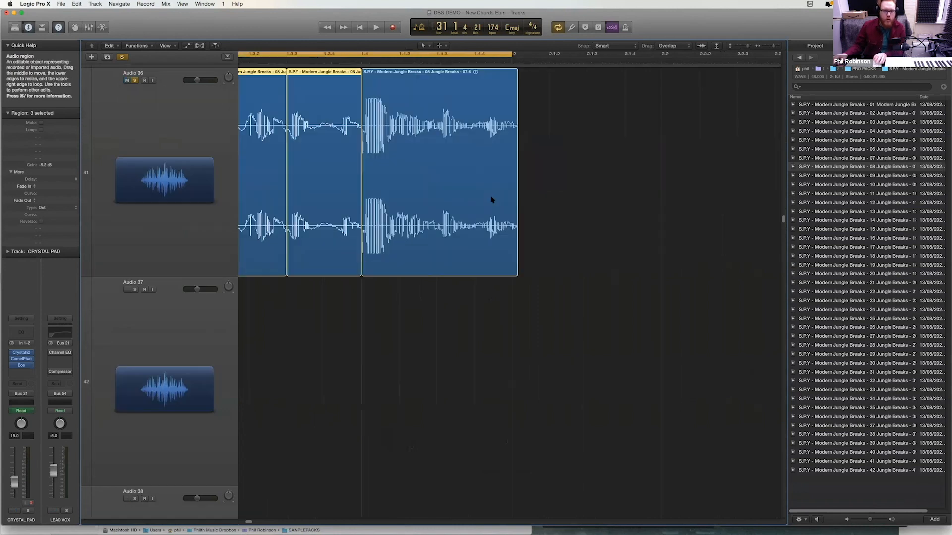
left_click(437, 269, "alt")
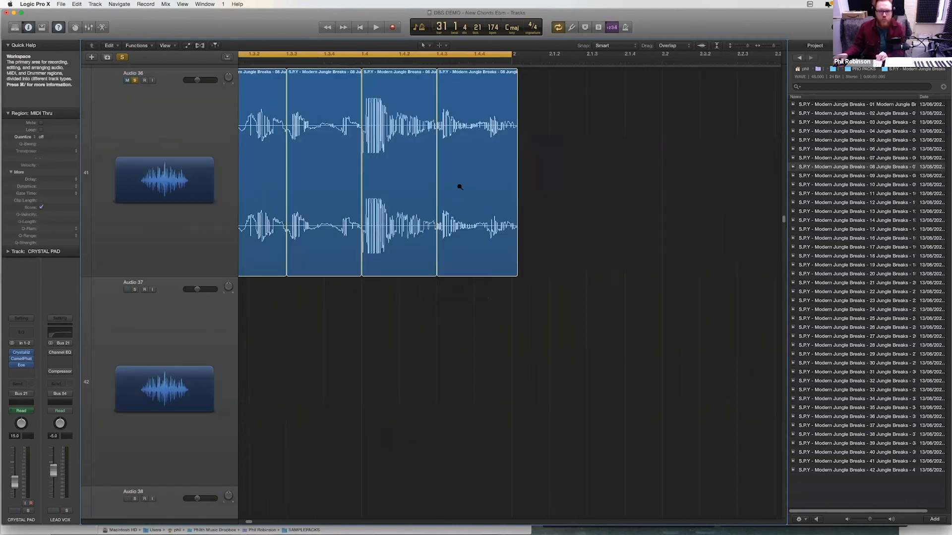
left_click(457, 187, "ctrl+alt")
key("space")
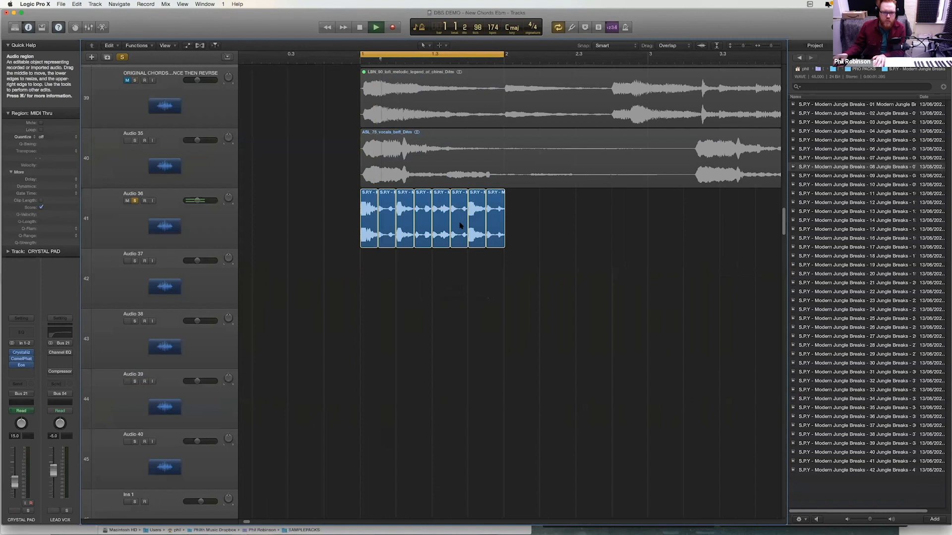
key("space")
- Try moving the last snare slice and its neighbouring slices to other positions in the loop, listening to the rearranged break
mouse_move(457, 217)
left_mouse_down()
mouse_move(511, 218)
mouse_move(460, 209)
left_mouse_up()
key("space")
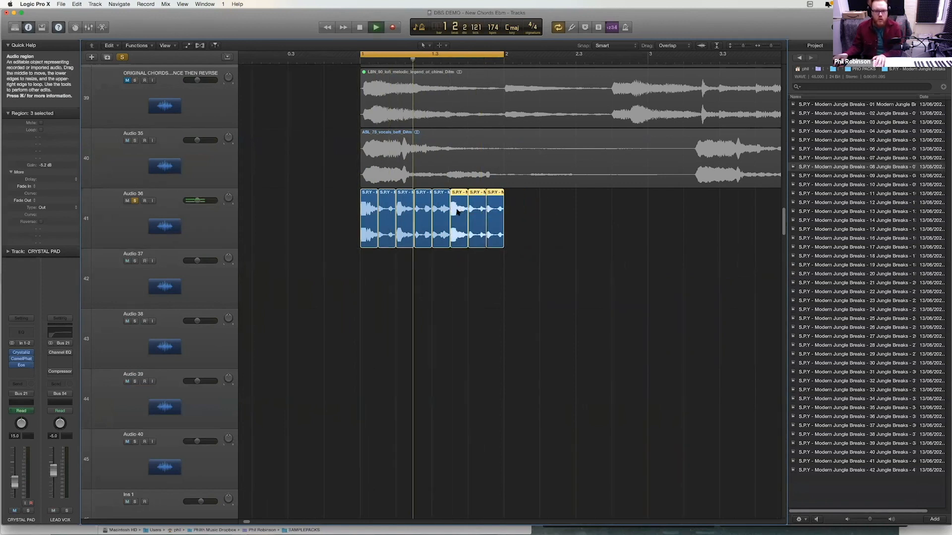
left_click_drag(552, 217, 444, 235)
left_click(515, 274)
key("space")
left_click_drag(549, 253, 478, 211)
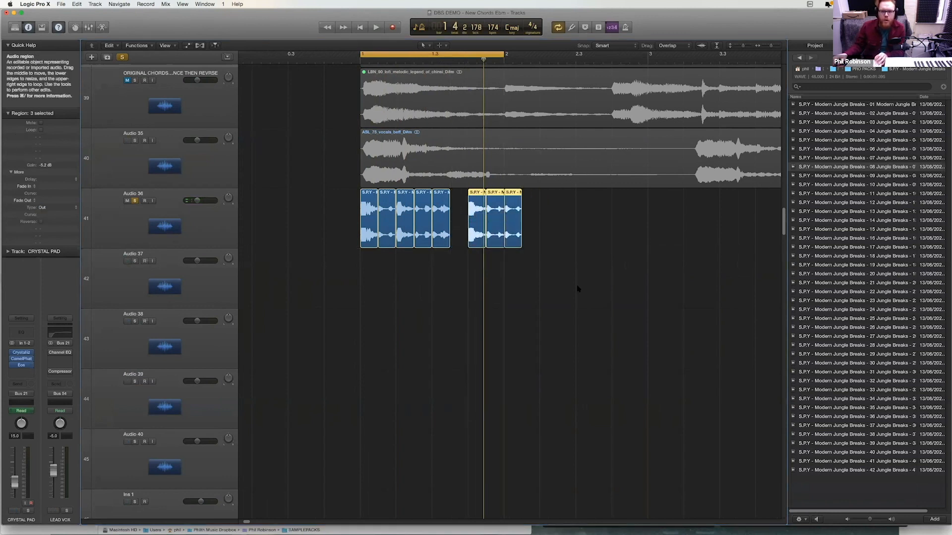
key("super+z")
- Select all eight slices of the break on Audio 36 and audition them
left_click(586, 227)
key("super+Left")
key("super+Left")
key("super+Left")
key("super+Left")
left_click_drag(511, 248, 510, 204)
key("z")
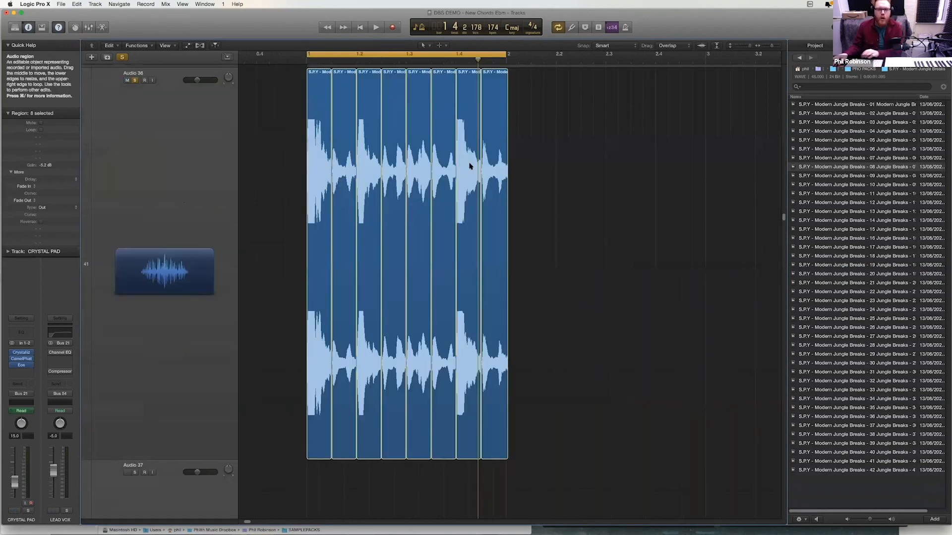
key("space")
- Stop playback and copy the eight selected break slices on Audio 36 to the start of bar 2
key("space")
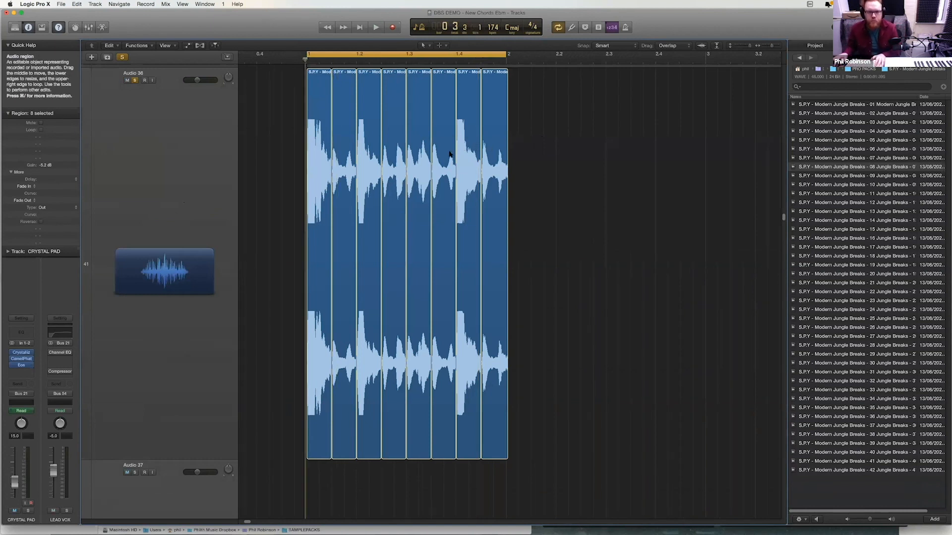
key("space")
key("z")
left_click_drag(447, 208, 422, 210)
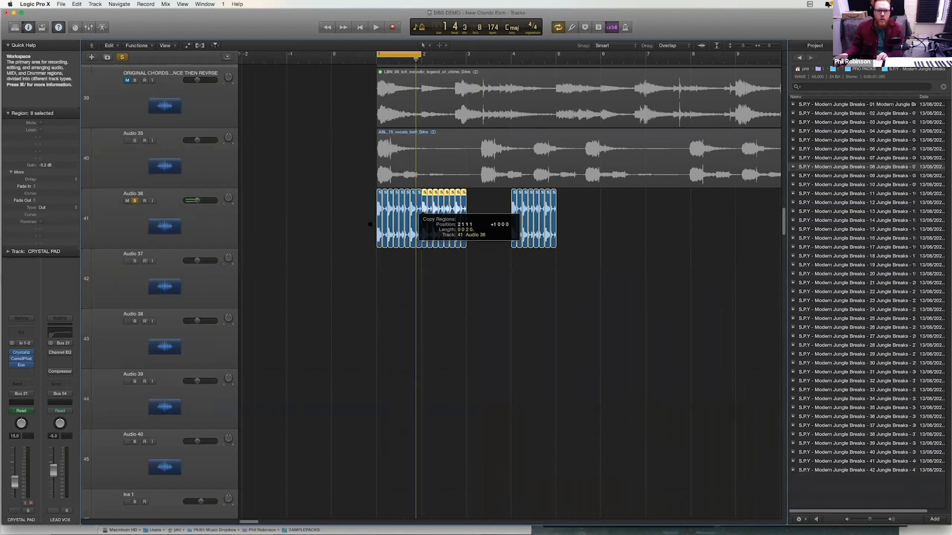
- Delete the last two slices of bar 1, refill the gap from beat 1.4 with a pair of break slices, and play the result
key("z")
scroll(565, 436, "down", 3)
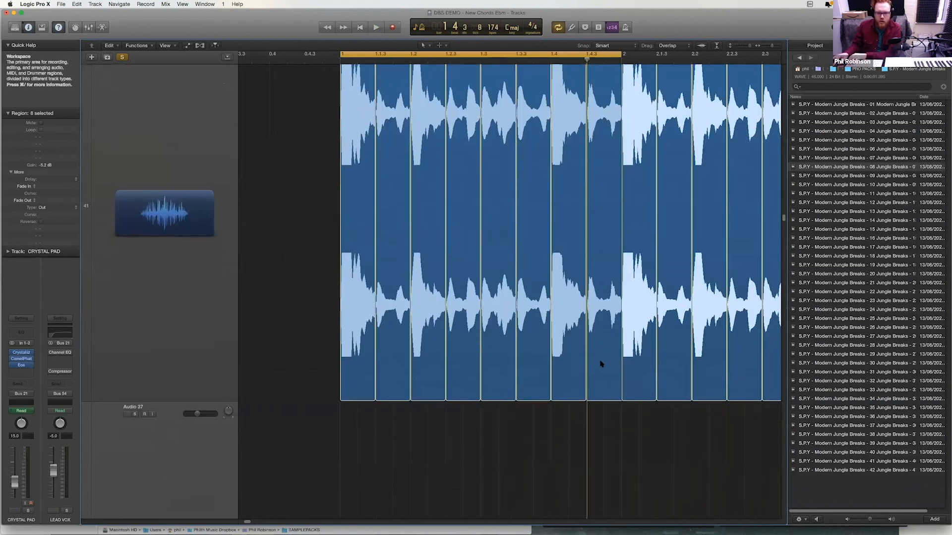
left_click_drag(573, 410, 599, 356)
key("Delete")
left_click_drag(577, 263, 515, 322)
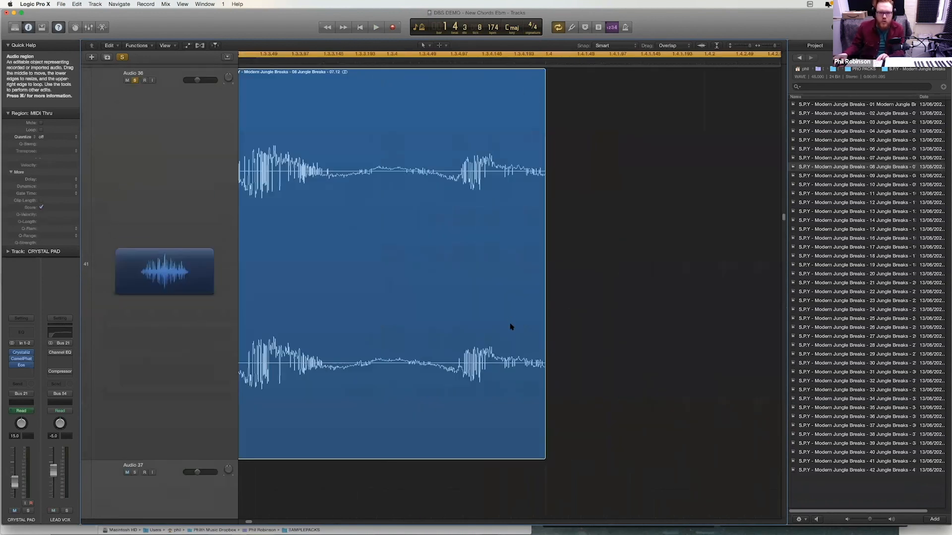
left_click(526, 273, "ctrl+alt")
left_click_drag(436, 446, 568, 315)
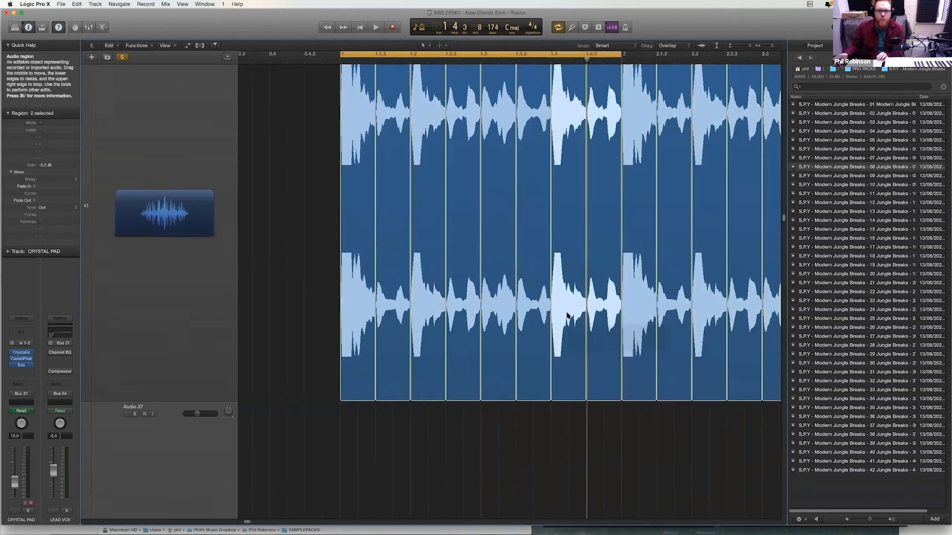
left_click(567, 320, "ctrl+alt")
key("space")
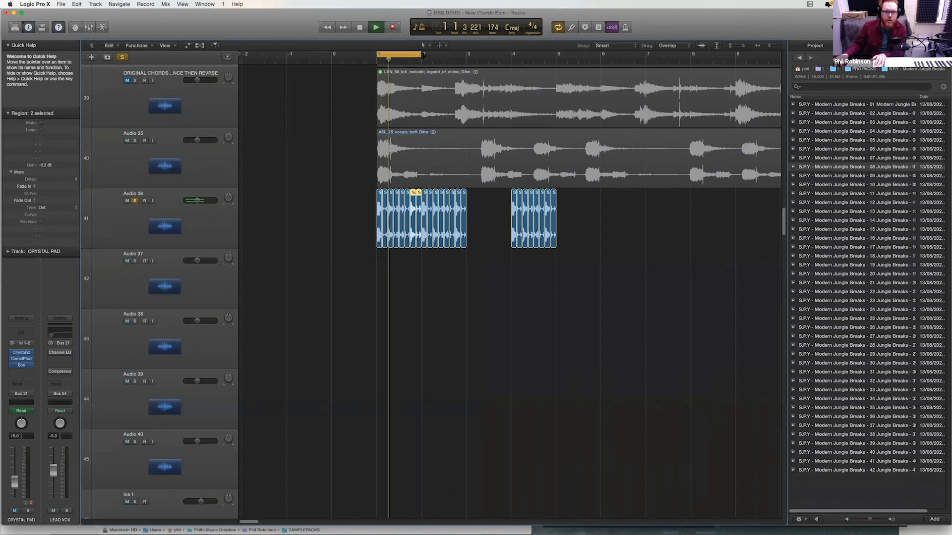
- Extend the cycle range to four bars, copy eight break slices into bar 3, and play the pattern
left_click_drag(519, 72, 554, 76)
key("space")
left_click_drag(420, 256, 469, 203)
key("space")
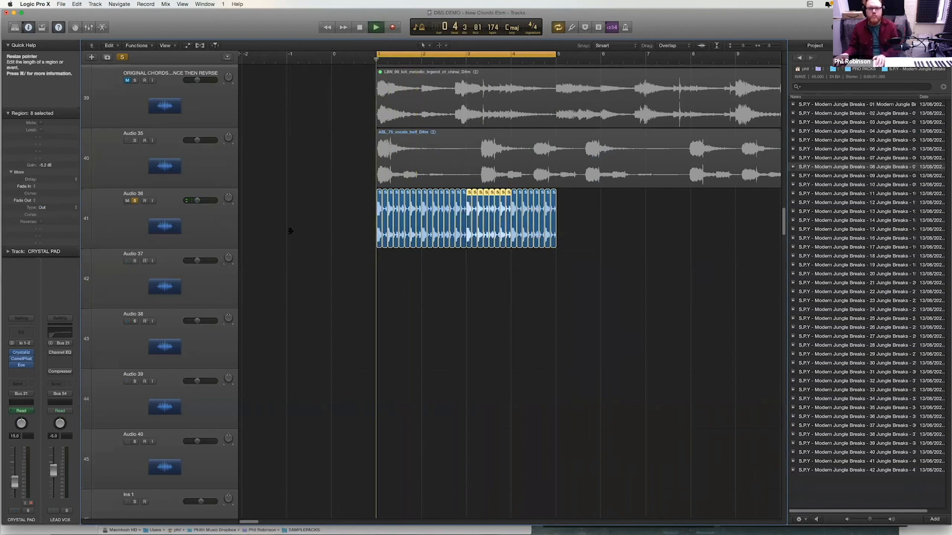
- Rename the Audio 36 track as SPY THINK
double_click(138, 192)
type("SPY THINK")
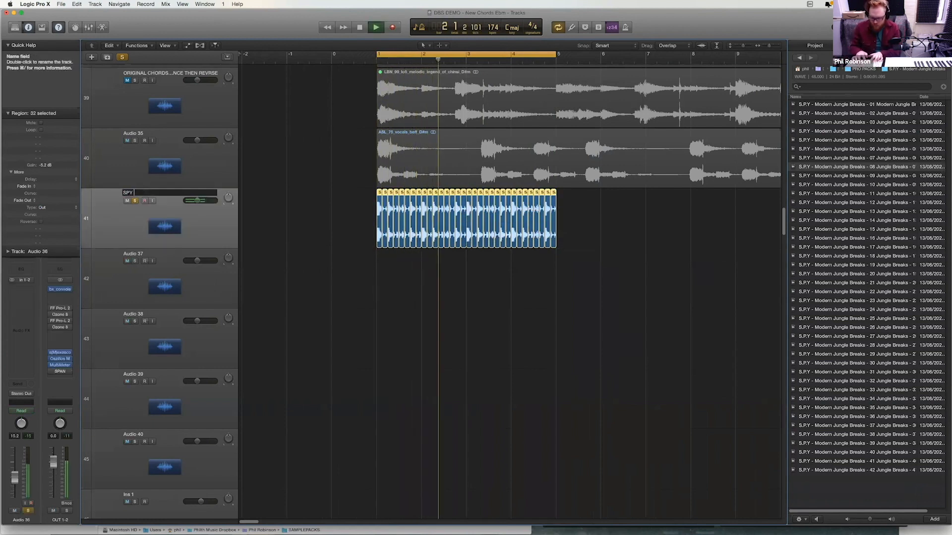
key("Return")
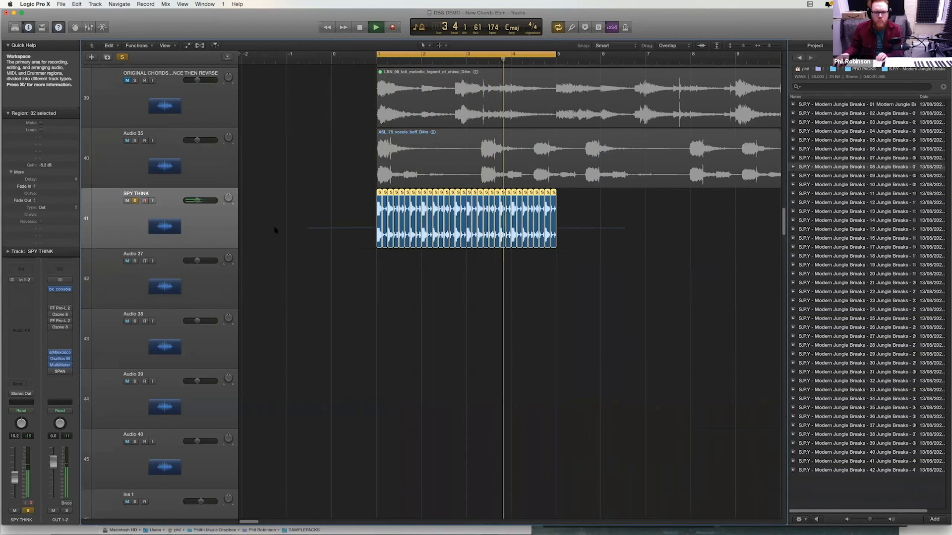
- Give all 32 selected slices on SPY THINK a fade-in of 2 and a fade-out of 3 with adjusted curves, and inspect the slice edges
key("z")
left_click_drag(457, 451, 455, 451)
left_click(486, 302, "ctrl+alt")
key("space")
left_click_drag(628, 213, 238, 220)
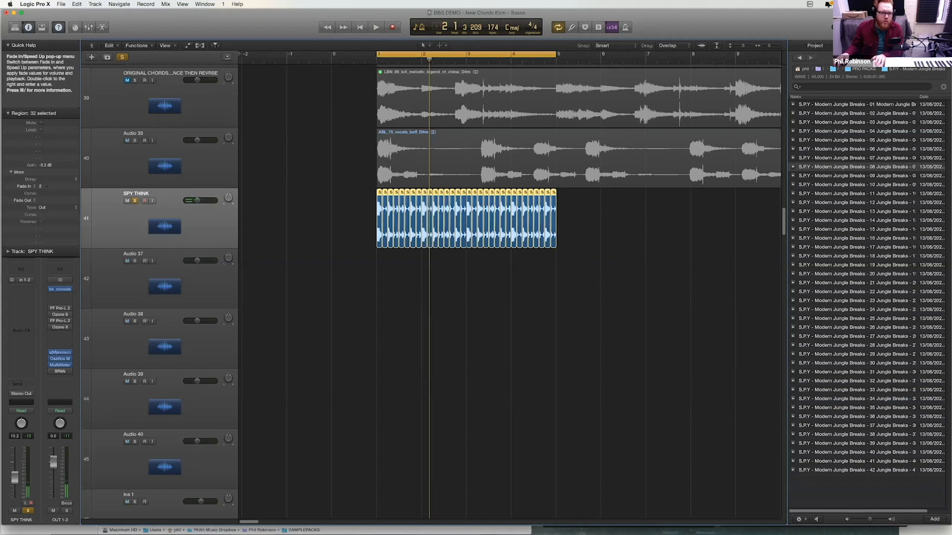
left_click_drag(44, 200, 60, 387)
left_click(396, 212, "ctrl+alt")
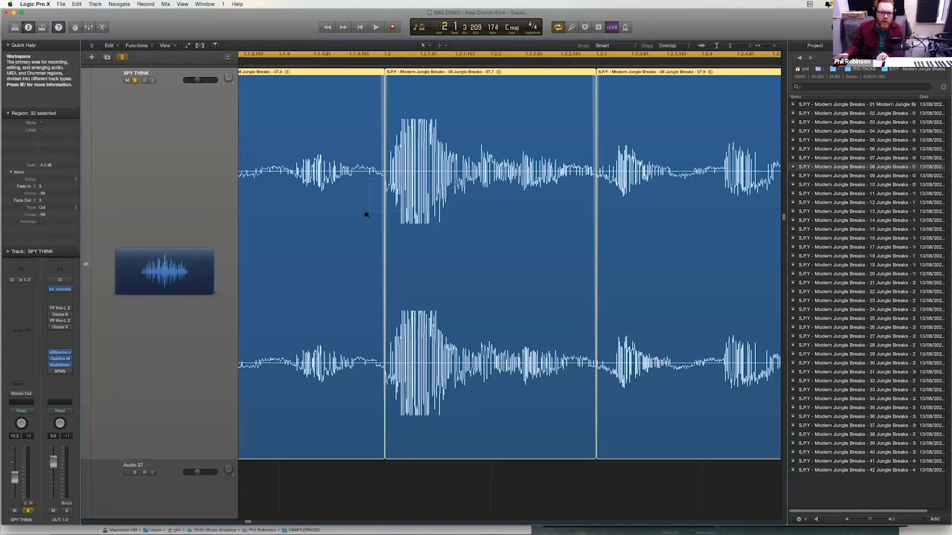
left_click(429, 190, "ctrl+alt")
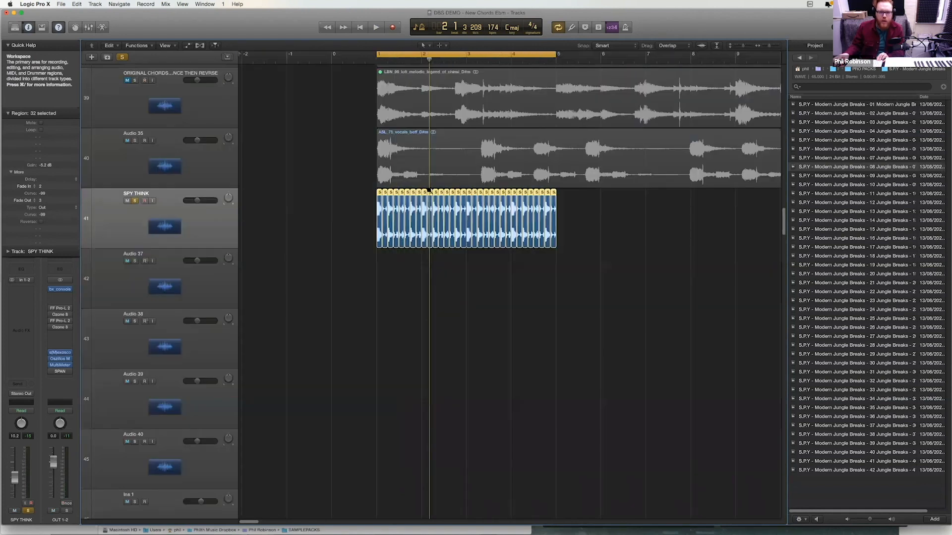
left_click(430, 190, "ctrl+alt")
- Join the 32 break slices on SPY THINK into one continuous audio region
left_click_drag(340, 145, 234, 191)
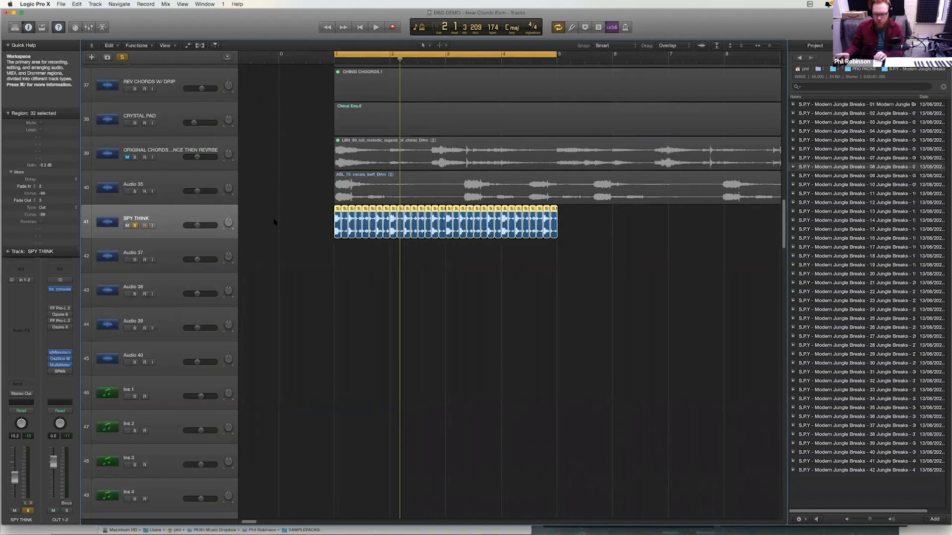
key("c")
key(".")
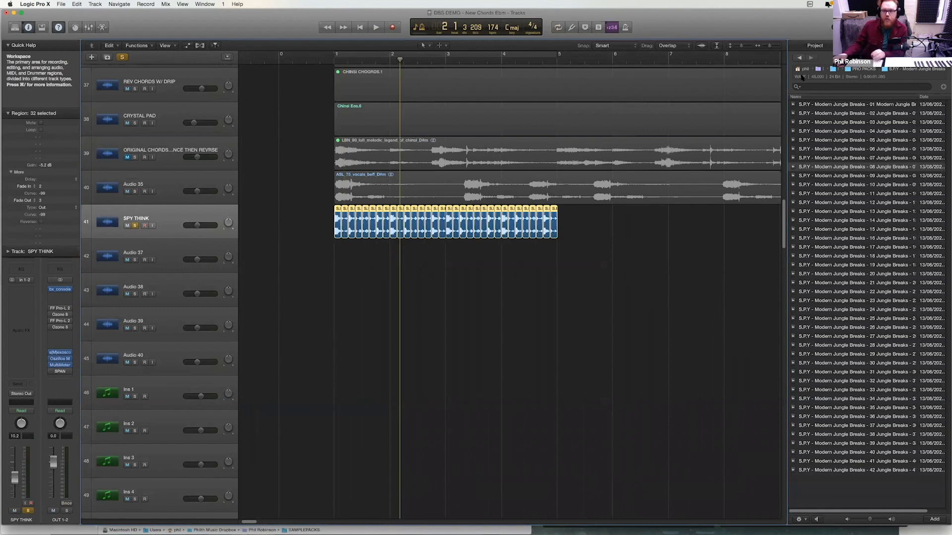
key("super+j")
key("c")
- Audition the Amoss breaks in the sample library's BREAKS folder and place AMOSS BREAK 2 [174BPM].wav on Audio 37 at bar 1
left_click(798, 58)
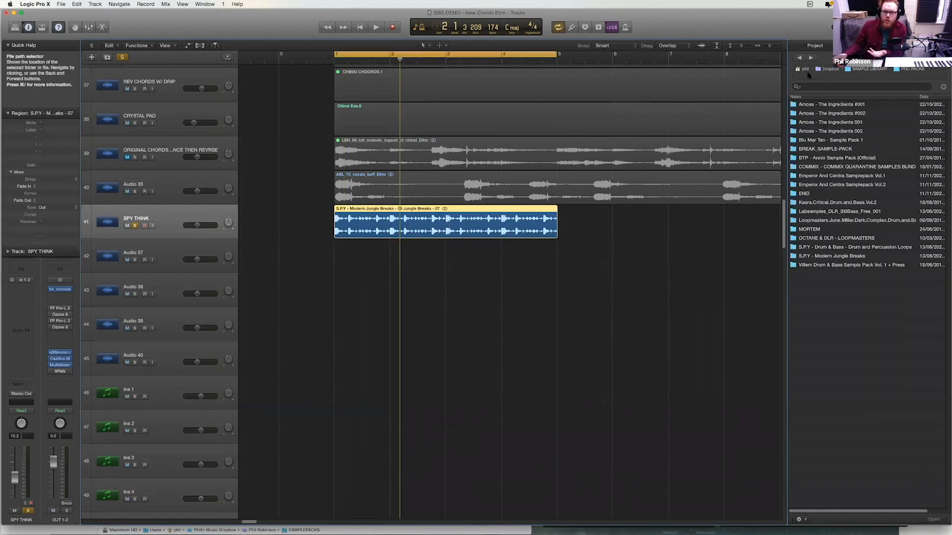
left_click(871, 69)
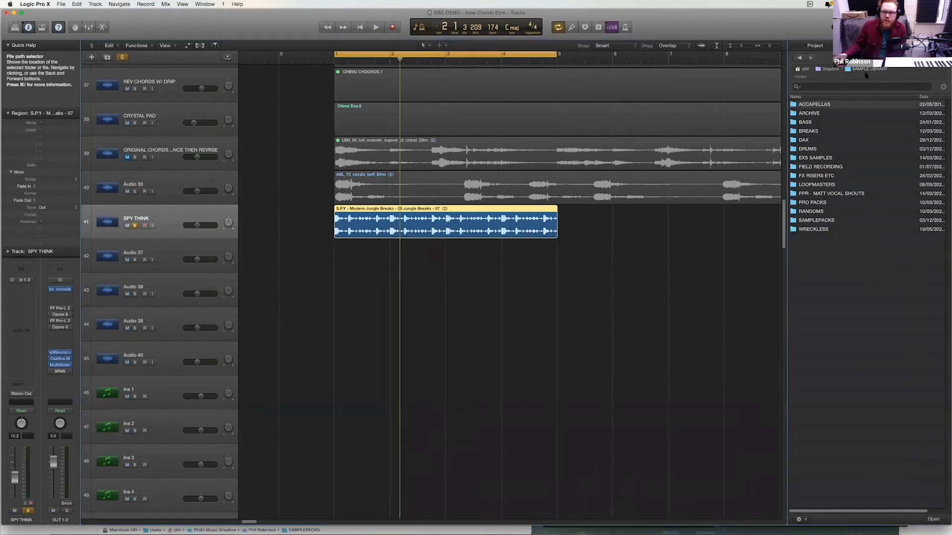
double_click(808, 131)
left_click(815, 141)
double_click(816, 143)
left_click(821, 160)
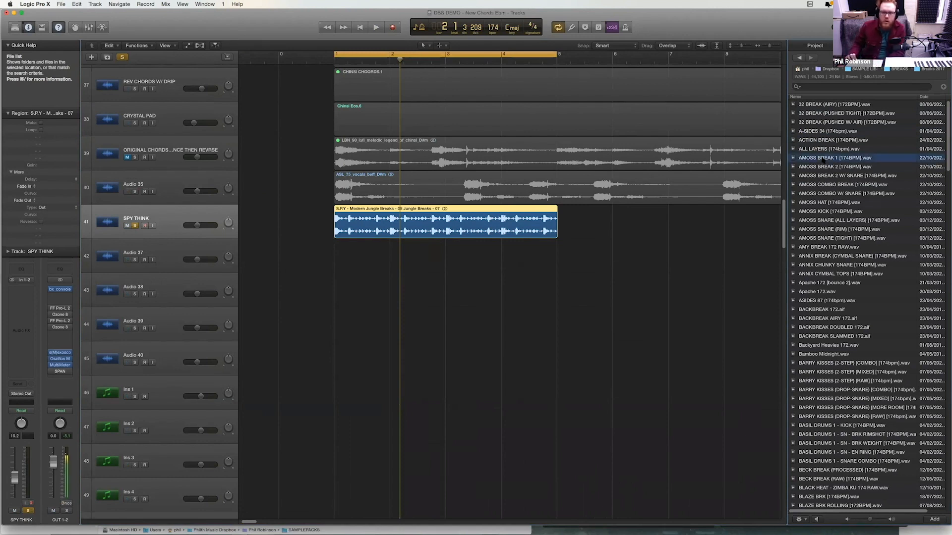
key("Down")
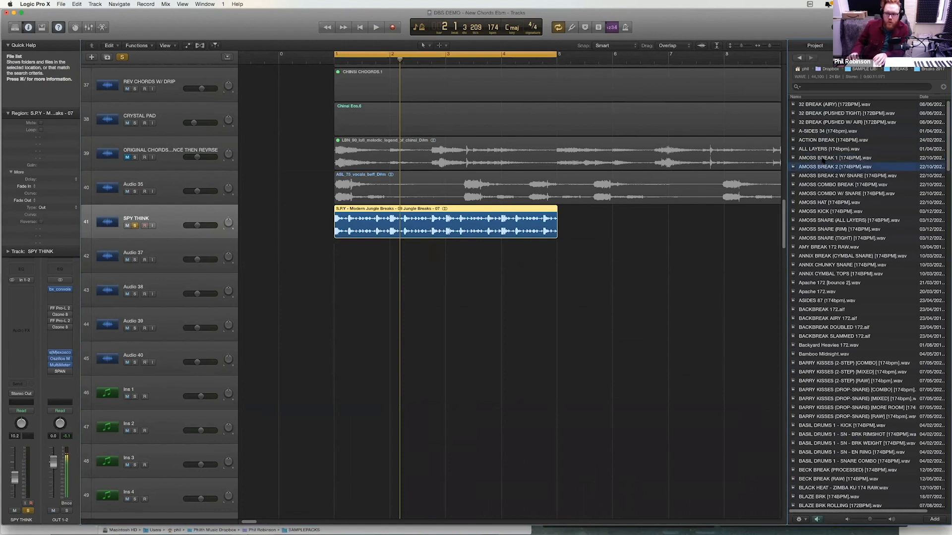
left_click_drag(456, 251, 340, 254)
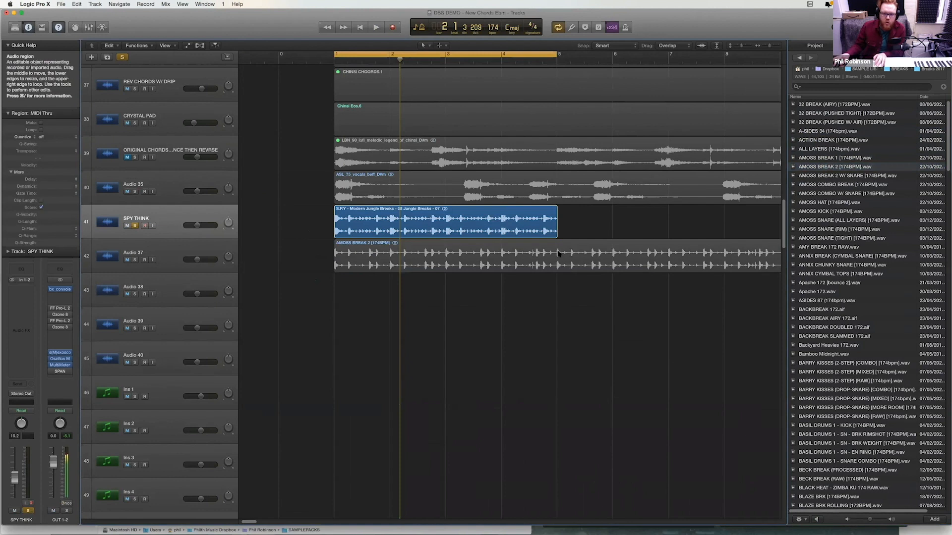
- Split the AMOSS BREAK 2 region on Audio 37 at bar 5
double_click(556, 250, "super")
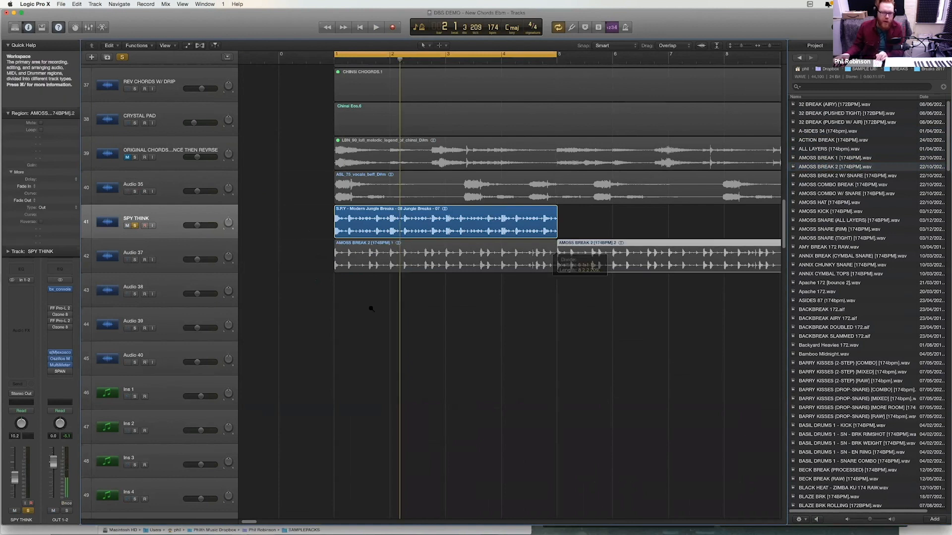
key("z")
key("z")
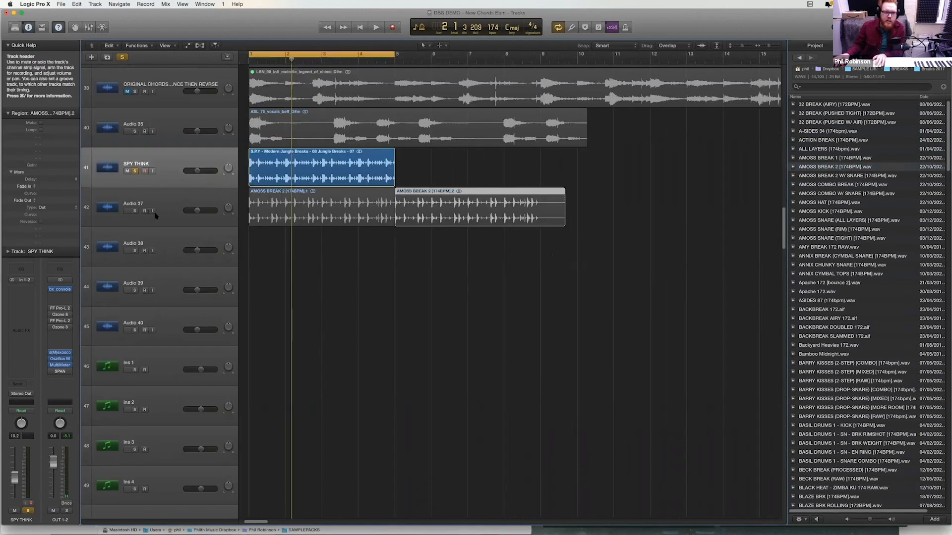
- Solo the Audio 37 track and rename it AMOSS BRK
left_click(140, 194)
double_click(151, 203)
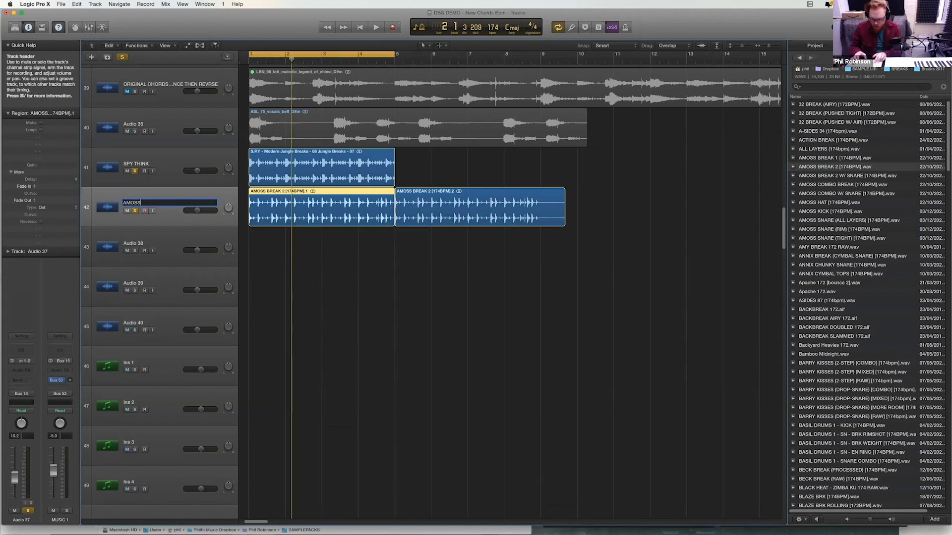
type("AMOSS BRK")
key("Return")
- Play both breaks together and raise the AMOSS BRK track volume to -1.2 dB
key("space")
left_click(198, 171)
left_click_drag(200, 211, 210, 212)
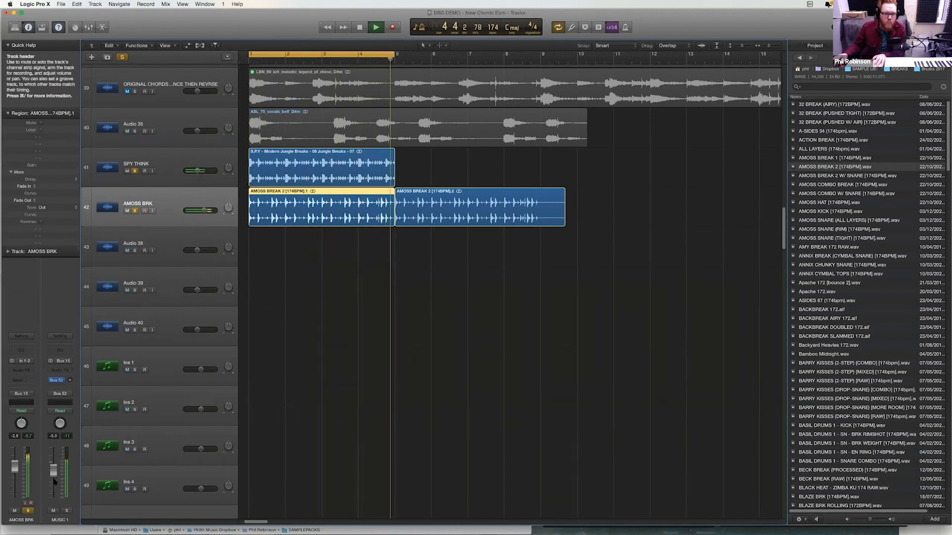
key("space")
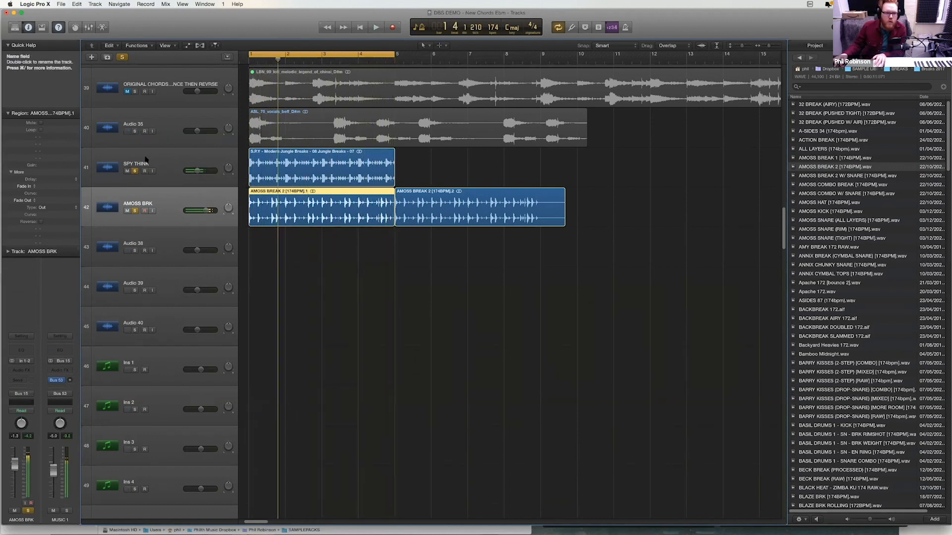
- Insert a stereo FF Pro-Q 3 equalizer on the SPY THINK track
left_click(166, 170)
left_click(27, 289)
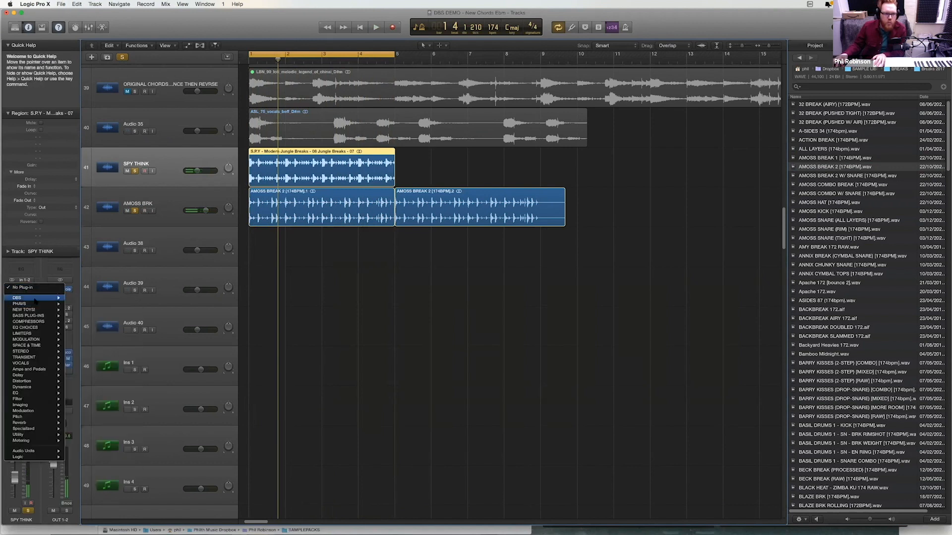
mouse_move(27, 304)
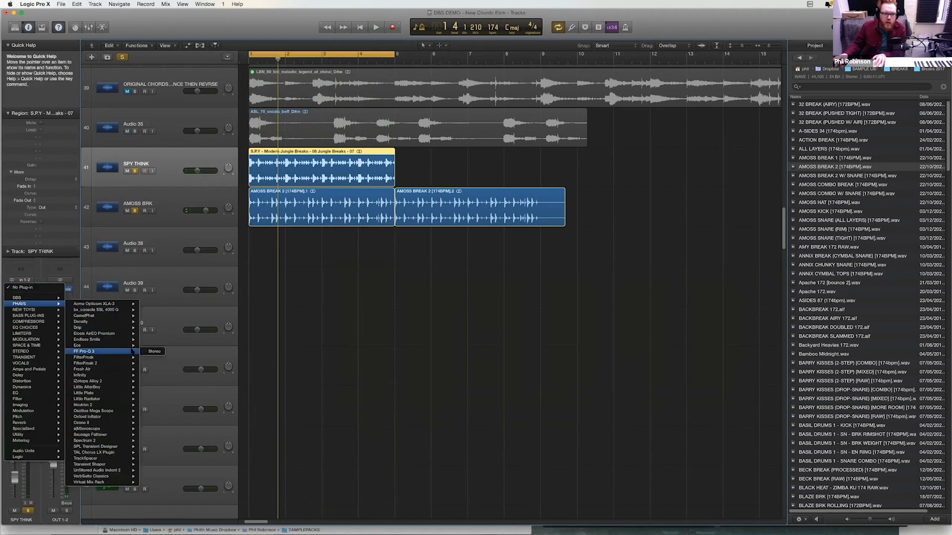
left_click(154, 351)
- Thin out the low end of SPY THINK with a low-cut filter and a low-mid bell cut of about 8 dB while listening
left_click_drag(188, 150, 170, 184)
double_click(44, 149)
right_click(45, 148)
left_click(43, 147)
left_click_drag(44, 149, 175, 196)
key("space")
left_click_drag(132, 170, 142, 170)
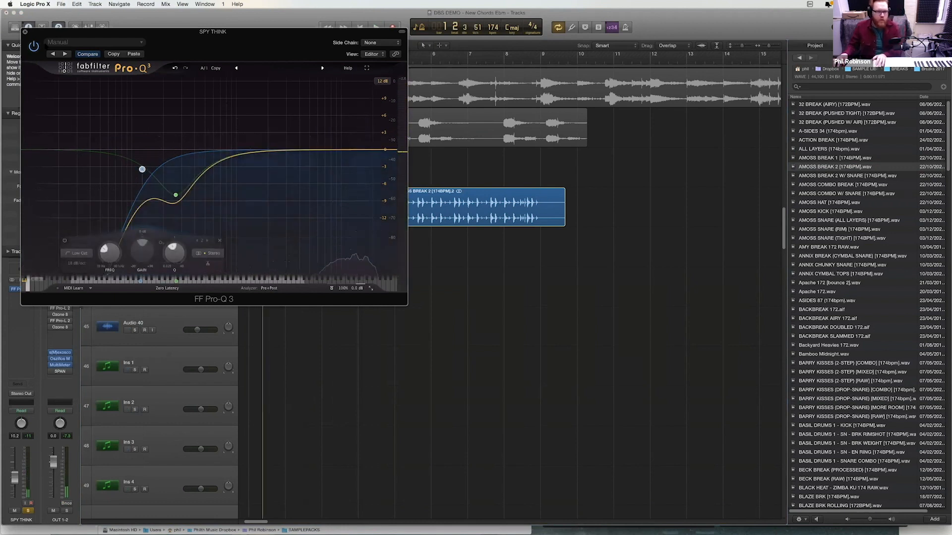
key("super+w")
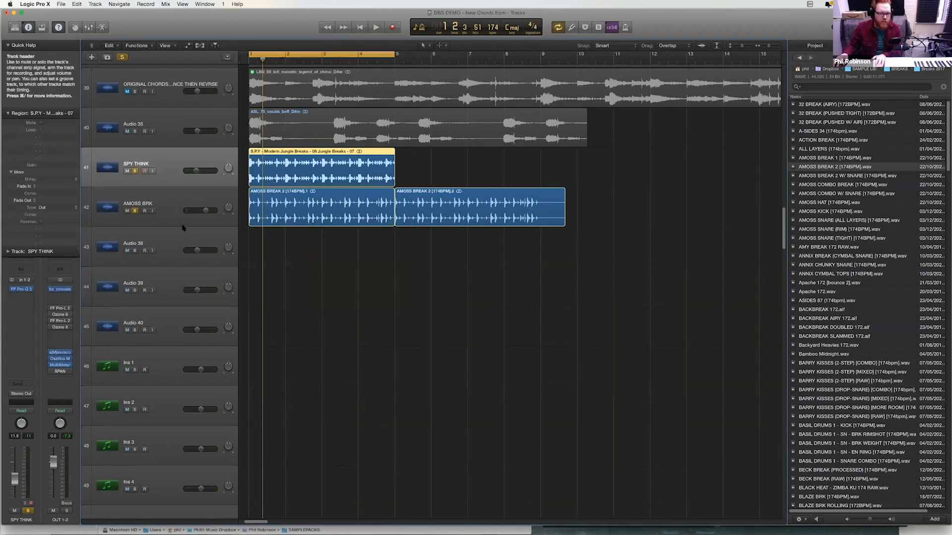
- Select the AMOSS BRK track, listen to it briefly, and route its output to Stereo Out
left_click(181, 204)
key("space")
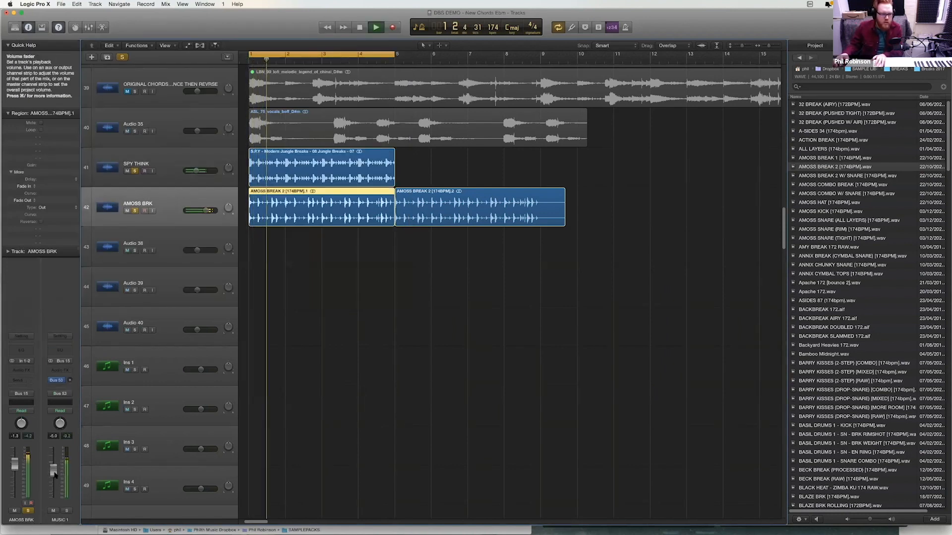
left_click(24, 394)
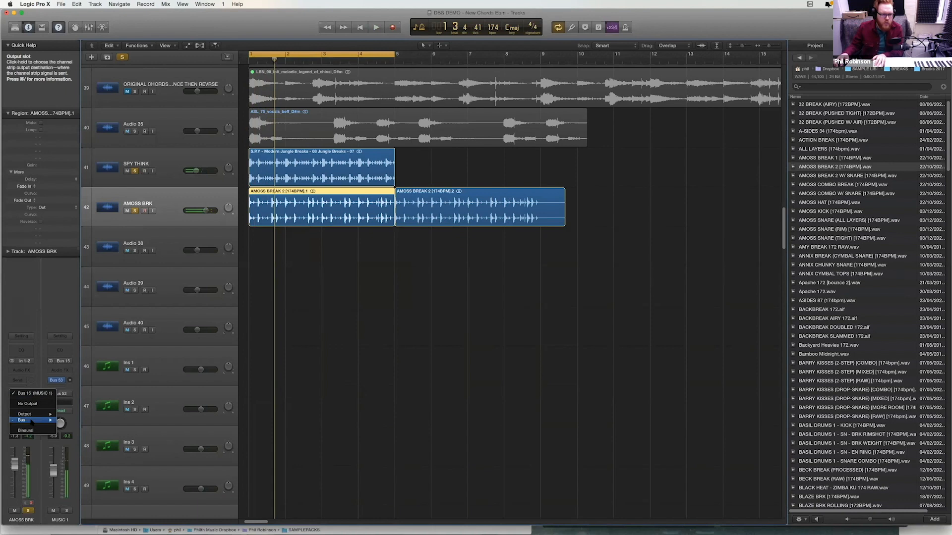
mouse_move(35, 414)
left_click(74, 414)
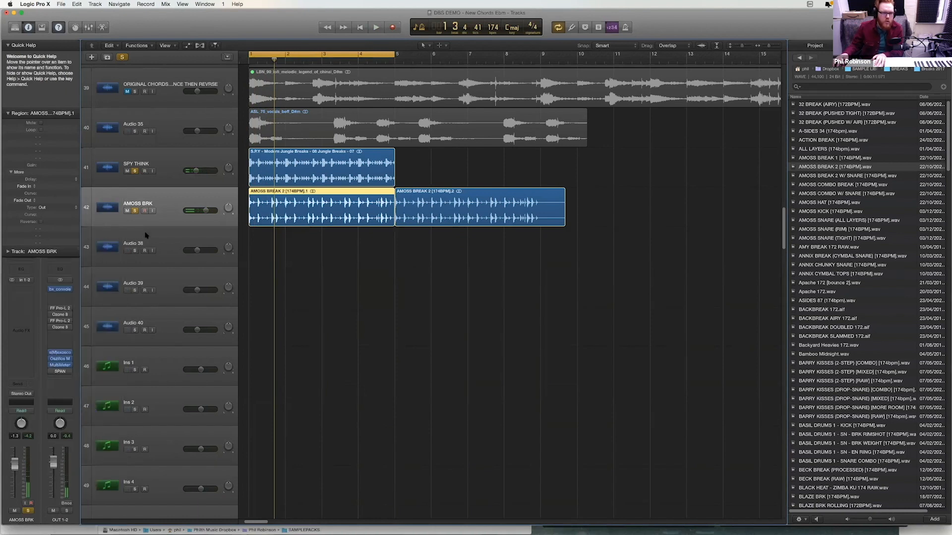
- Play the layered breaks and lower the AMOSS BRK track volume to -4.7 dB
key("space")
left_click_drag(202, 212, 202, 212)
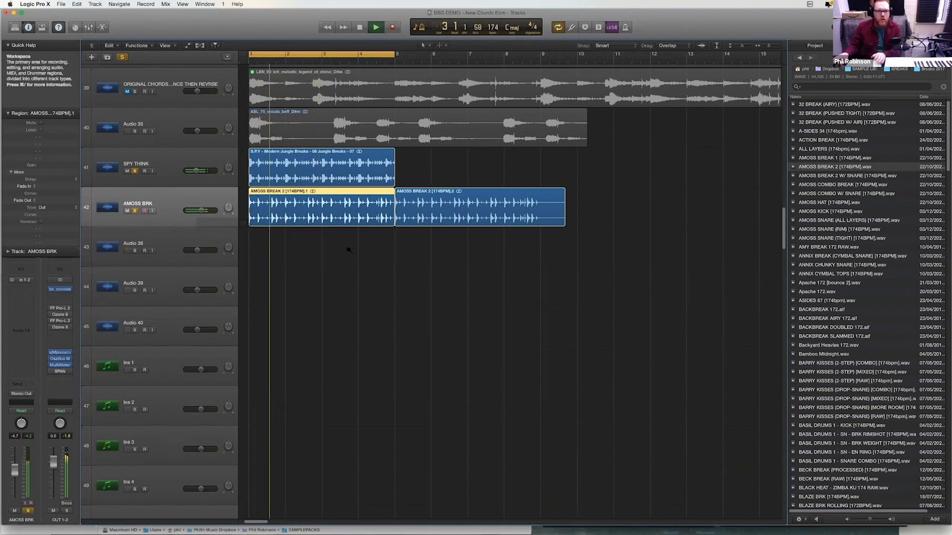
key("z")
key("space")
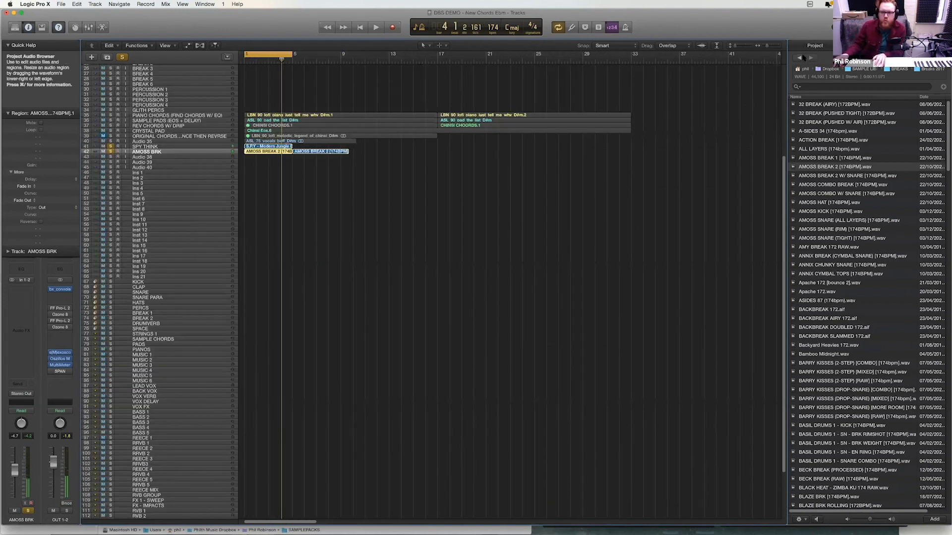
- Browse from Dropbox through SAMPLEPACKS to the PHILTH FOUNDATIONS pack and open the BEATS folder in FOUNDATIONS 1 - PROCESSED
left_click(800, 57)
left_click(800, 57)
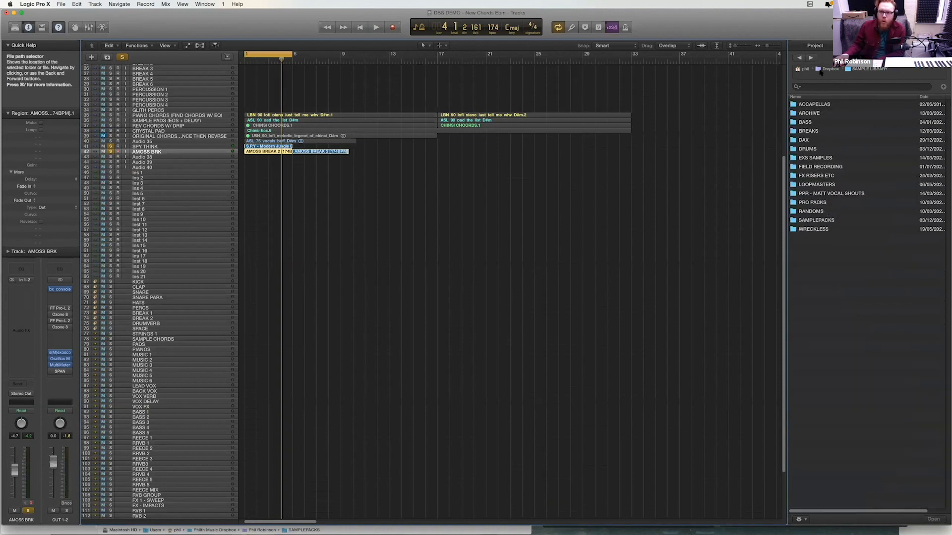
left_click(797, 69)
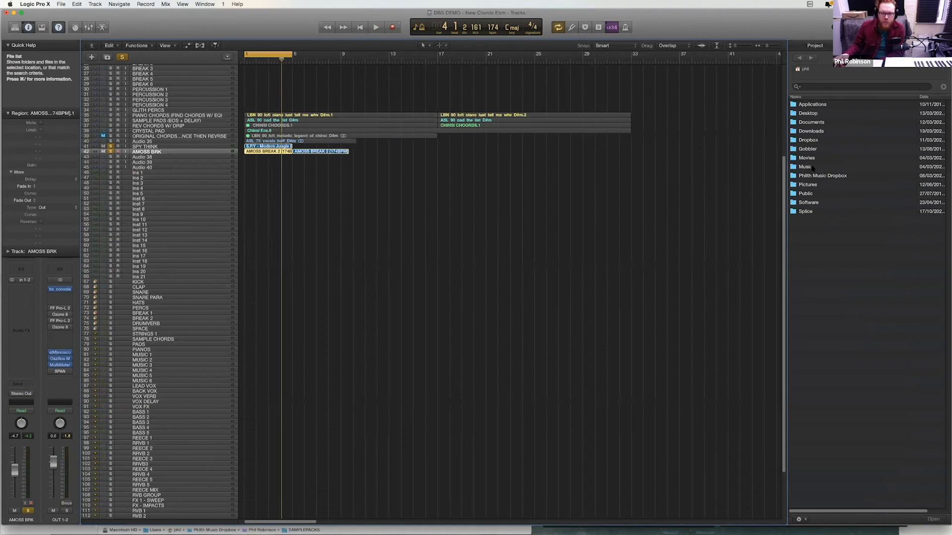
double_click(808, 141)
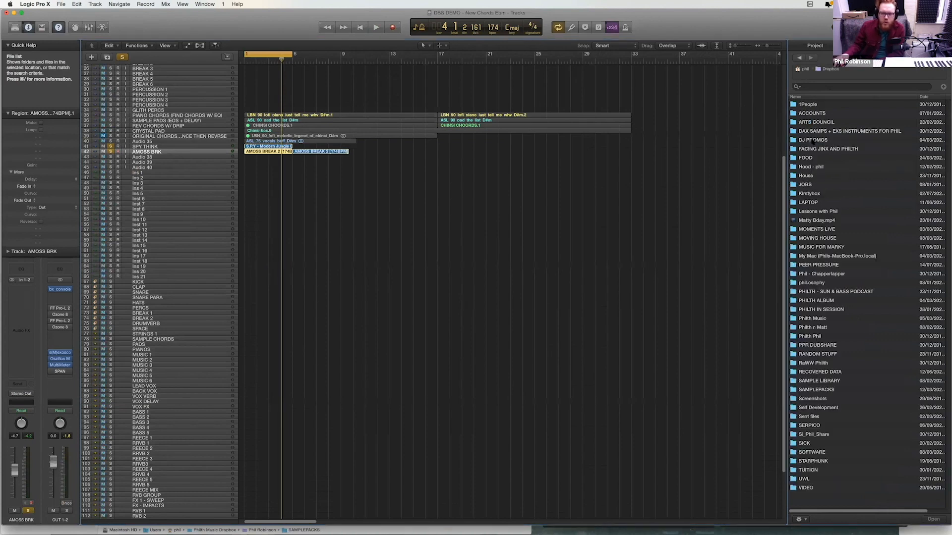
double_click(819, 390)
double_click(828, 115)
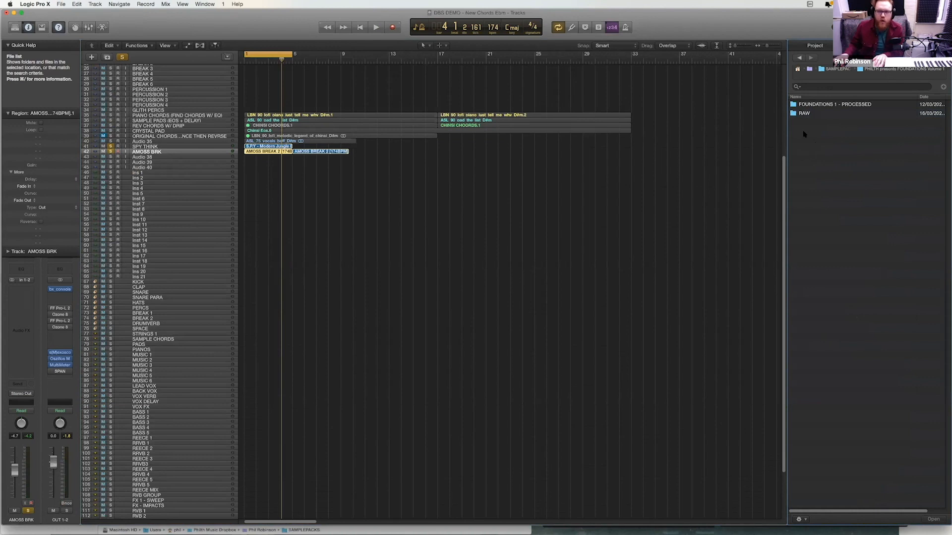
double_click(811, 106)
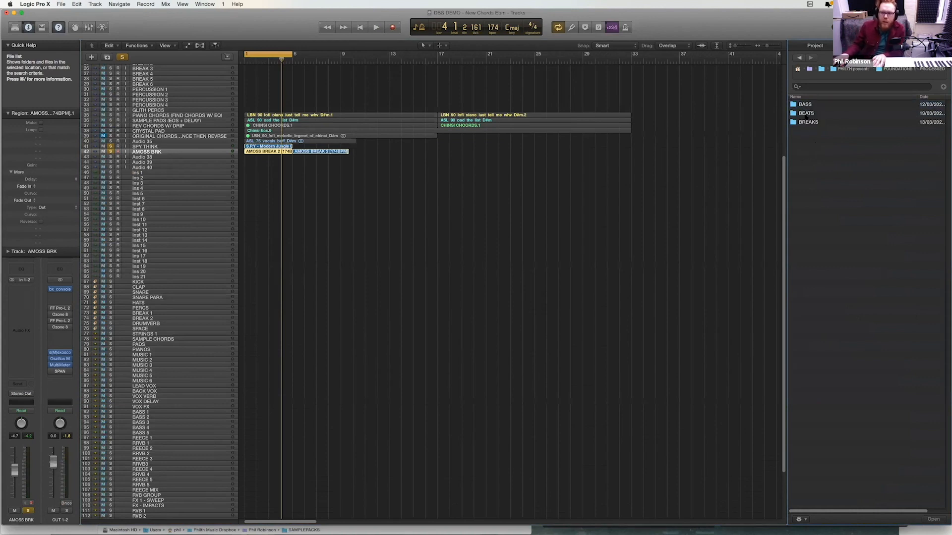
double_click(810, 113)
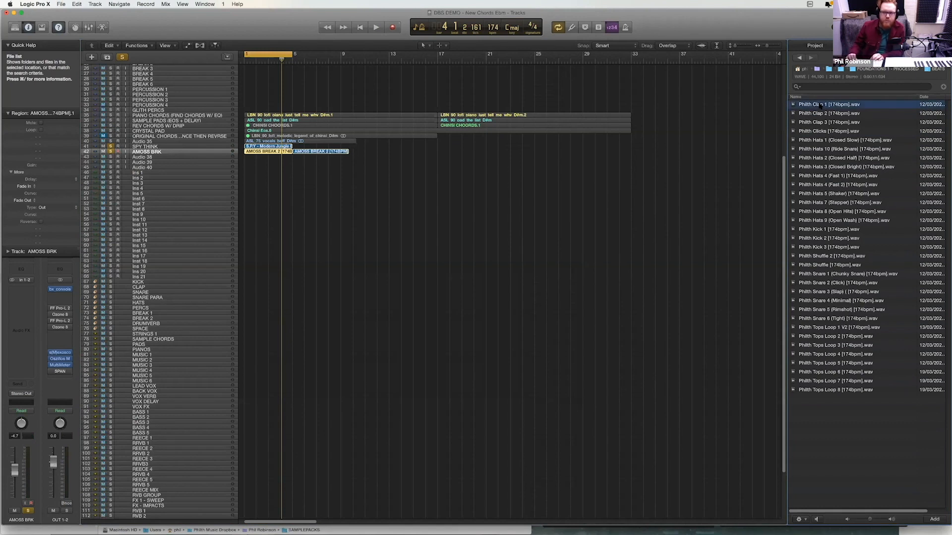
- Audition Philth Clap 2 and place it at bar 1 on the track below AMOSS BRK, with the breaks playing
key("Down")
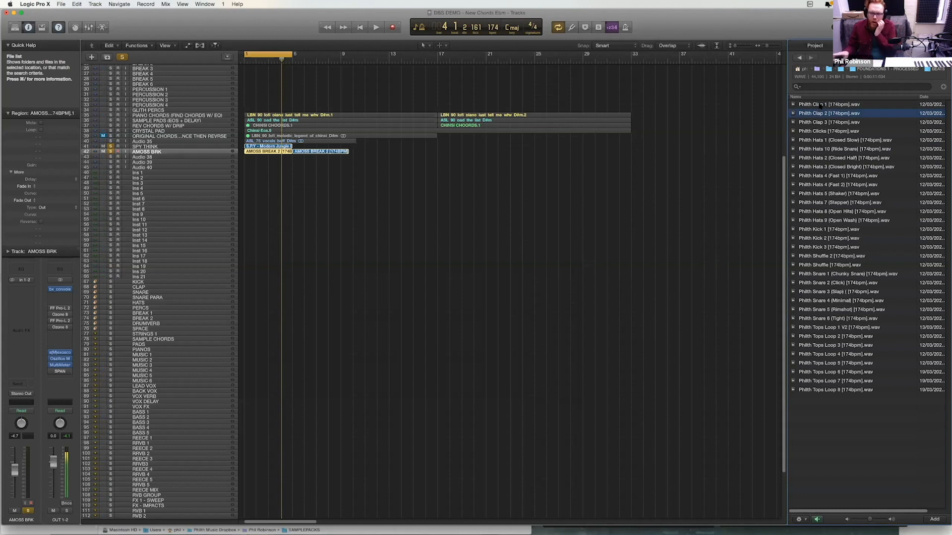
left_click_drag(246, 147, 251, 165)
key("space")
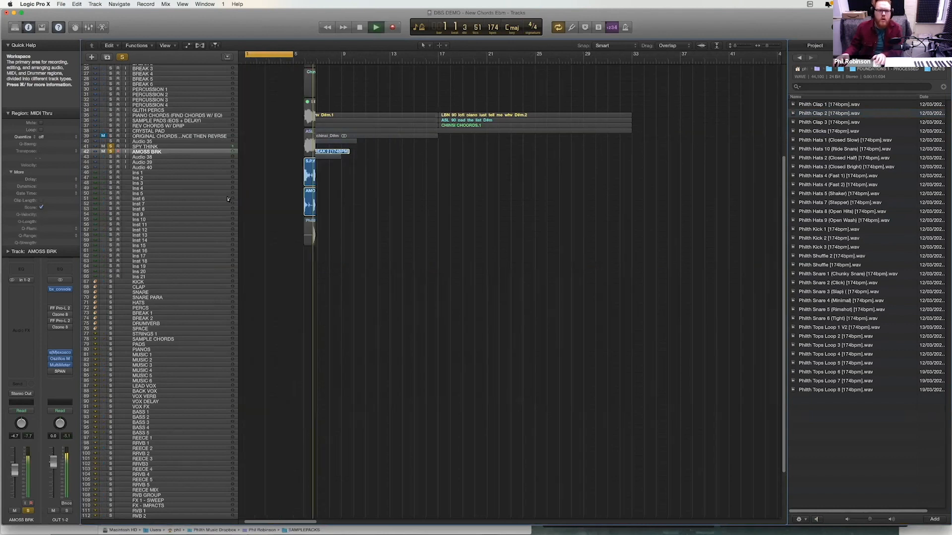
- Solo the Audio 38 clap track and route its output to Stereo Out
key("z")
left_click(134, 235)
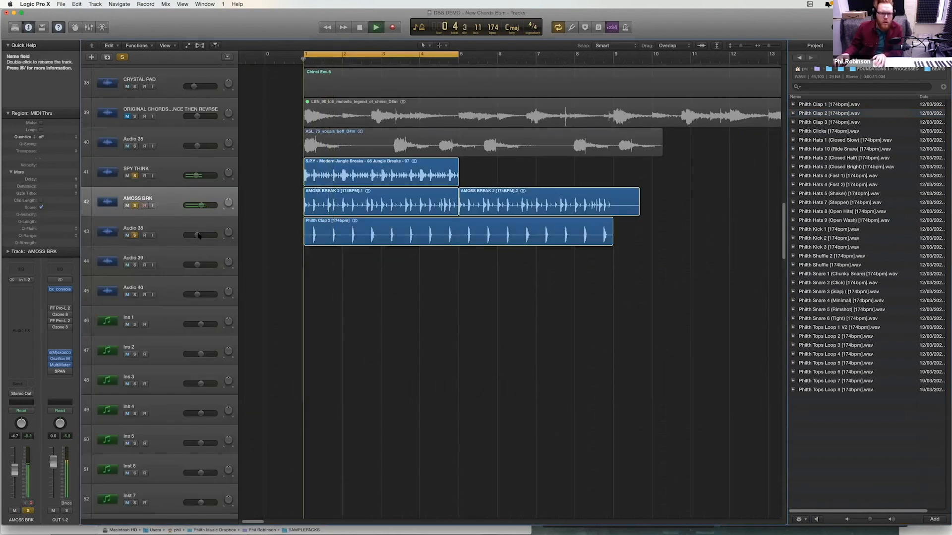
left_click(171, 233)
key("space")
left_click(24, 407)
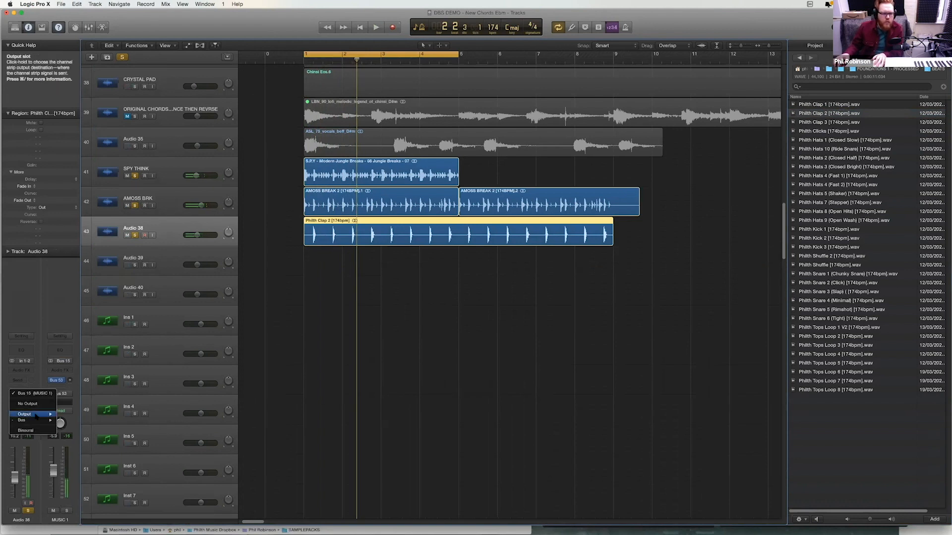
- Group the SPY THINK, AMOSS BRK and Audio 38 tracks into a summing stack named DRUMS
left_click(171, 169)
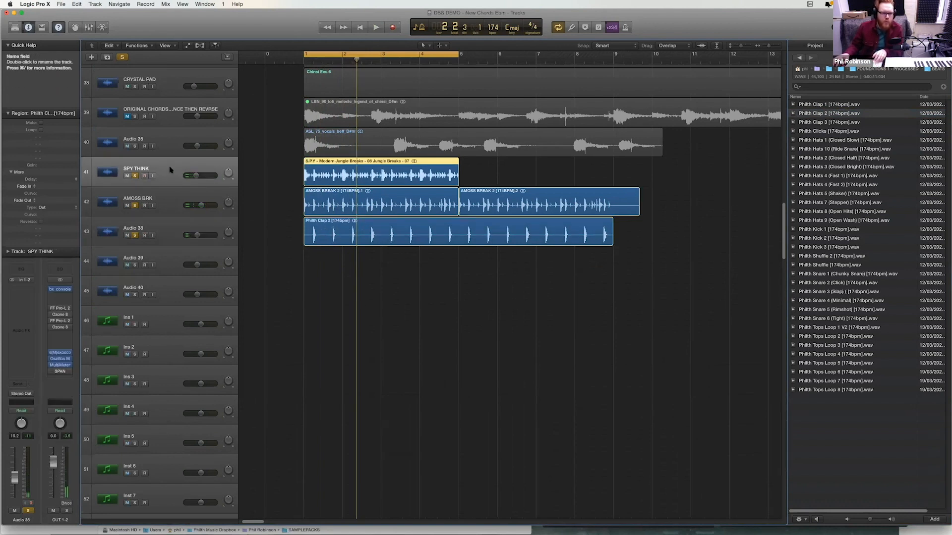
left_click(171, 227, "shift")
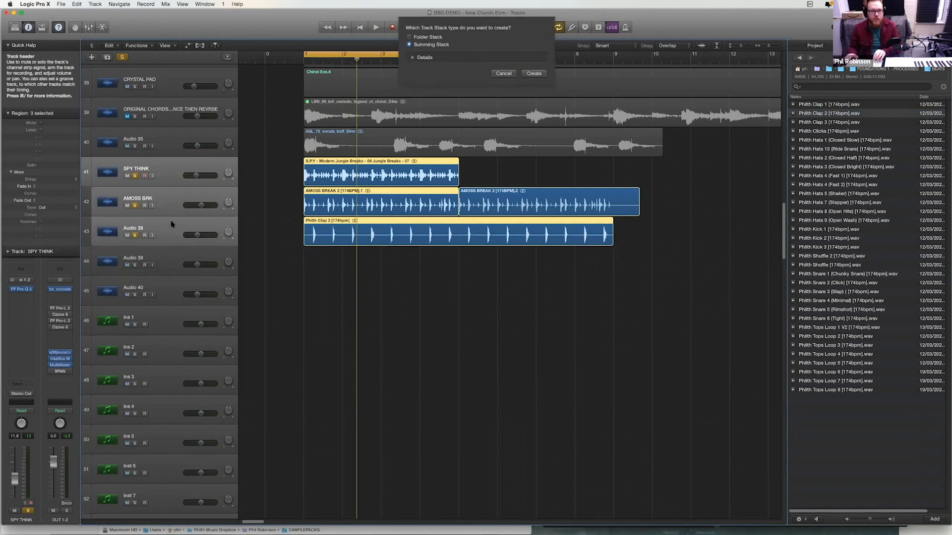
key("shift+super+d")
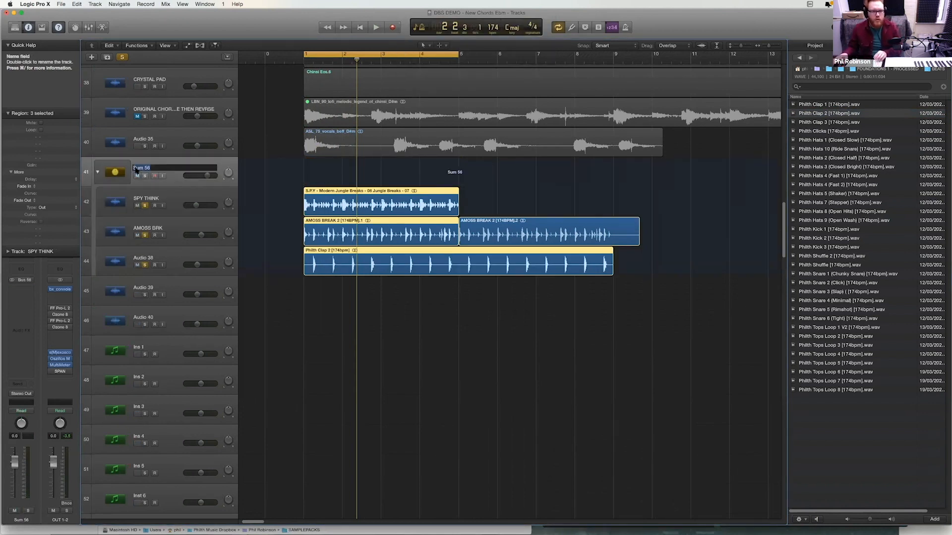
type("DRUMS")
key("Return")
- Play the DRUMS stack and adjust the Audio 38 clap track's level against the breaks
key("space")
left_click(195, 254)
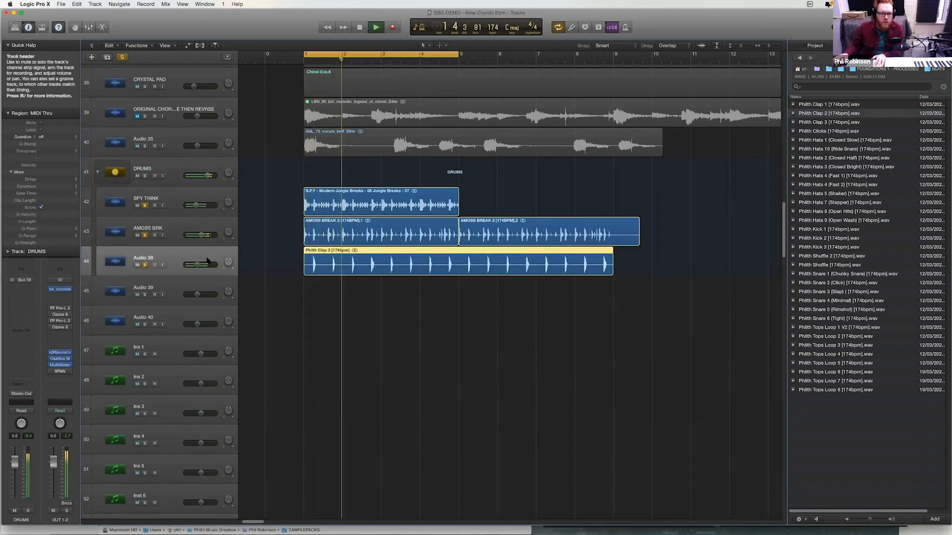
key("space")
- Audition the closed hat loops and place Philth Hats 1 (Closed Slow) at bar 1 on the track below the DRUMS stack
left_click(840, 140)
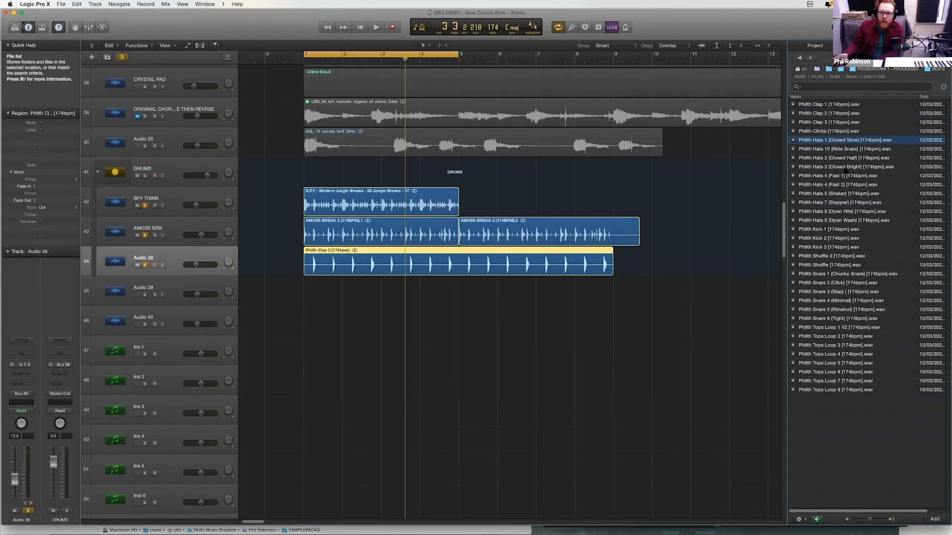
left_click(839, 168)
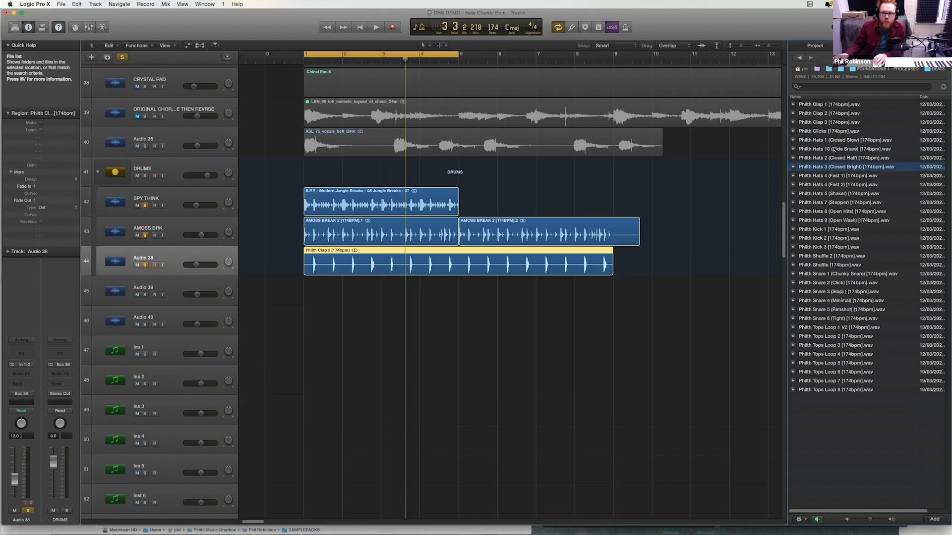
left_click(838, 158)
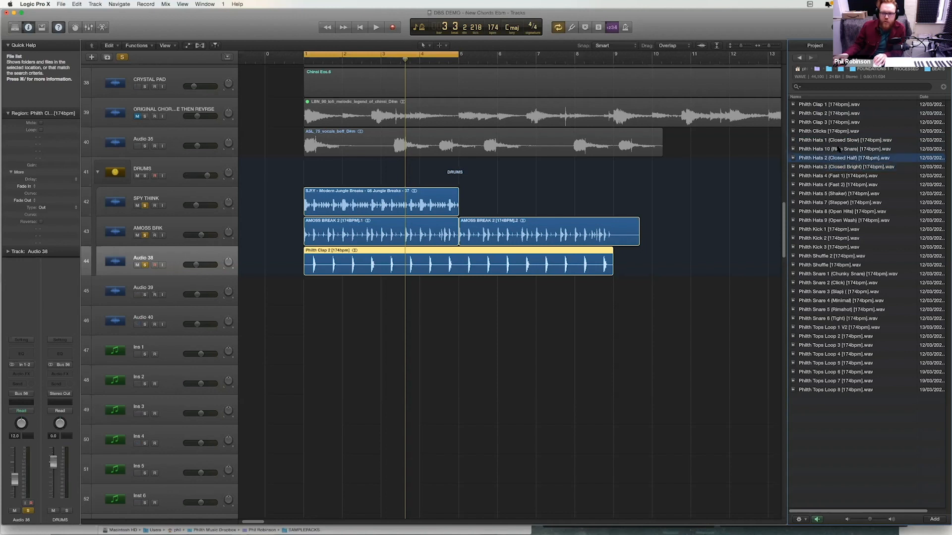
left_click(838, 140)
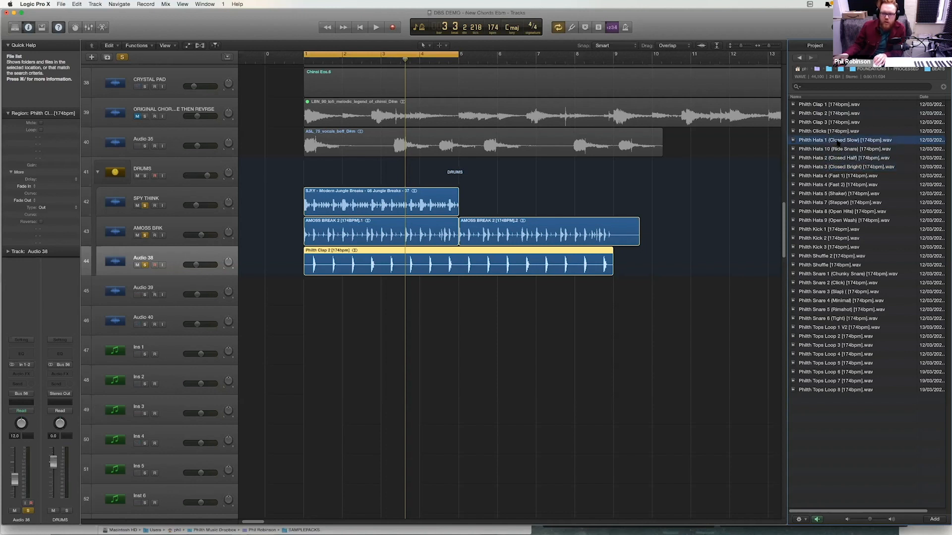
left_click_drag(427, 267, 303, 293)
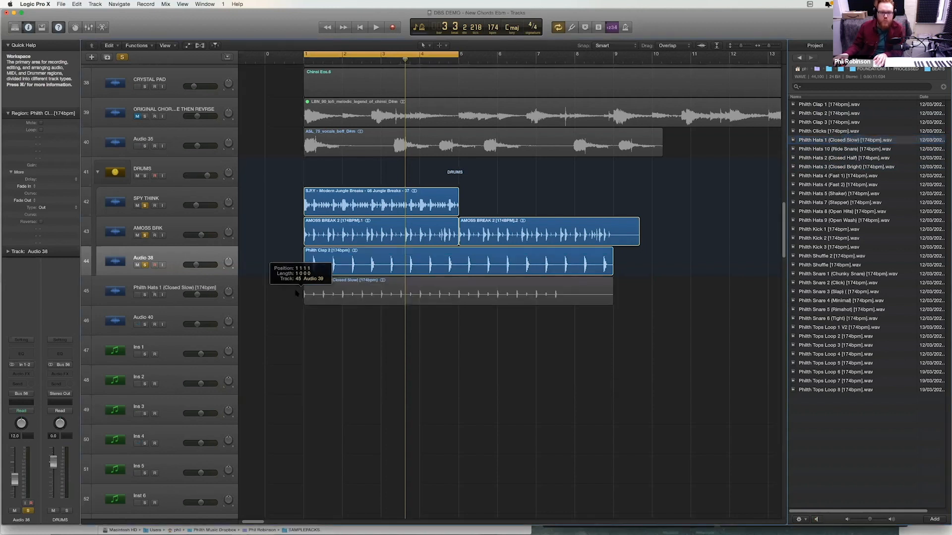
- Move the hats track to the first position inside the DRUMS stack, solo it and set its volume to -4.0 dB during playback
left_click_drag(176, 283, 148, 204)
key("space")
left_click(145, 206)
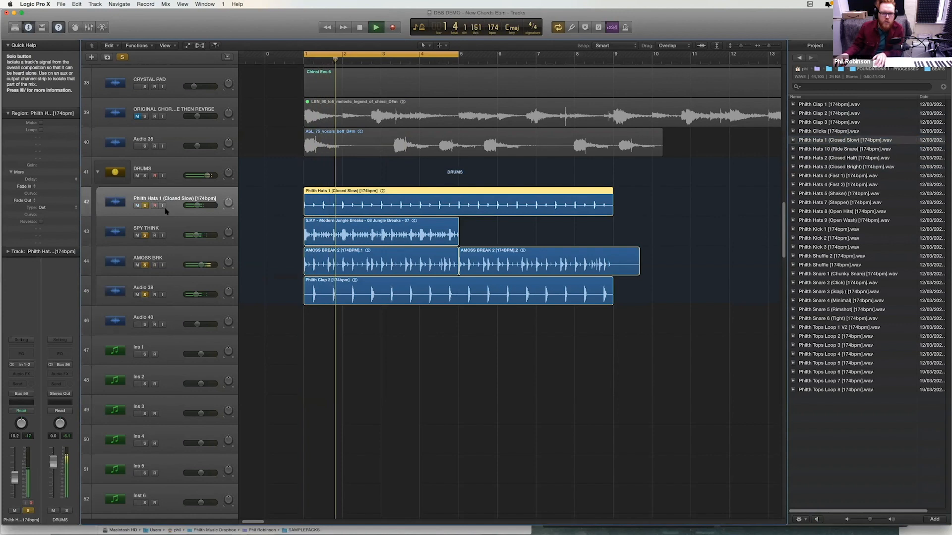
left_click_drag(201, 205, 205, 205)
key("space")
- Audition the Philth Tops Loops, place Philth Tops Loop 4 at bar 1 on a new track below the hats, and raise its region gain about 5 dB
left_click(844, 337)
left_click(841, 328)
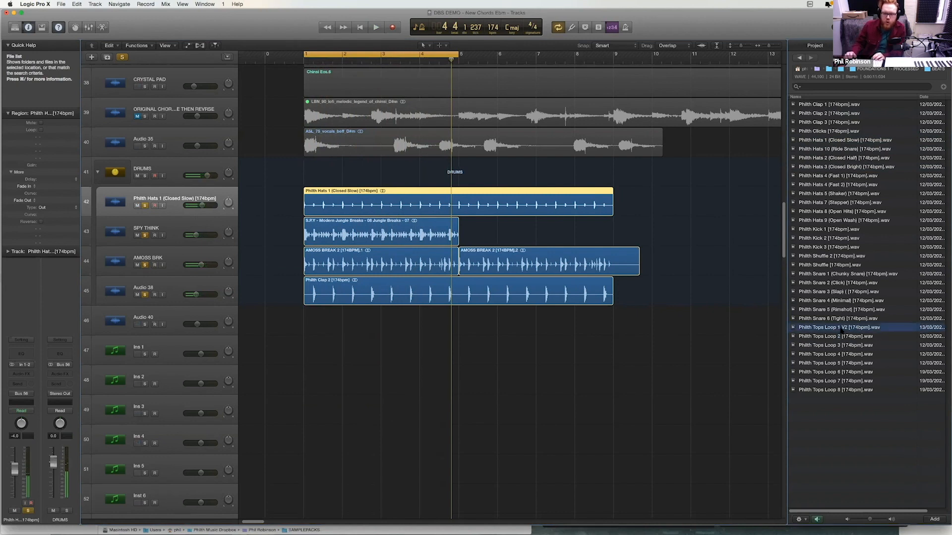
key("Down")
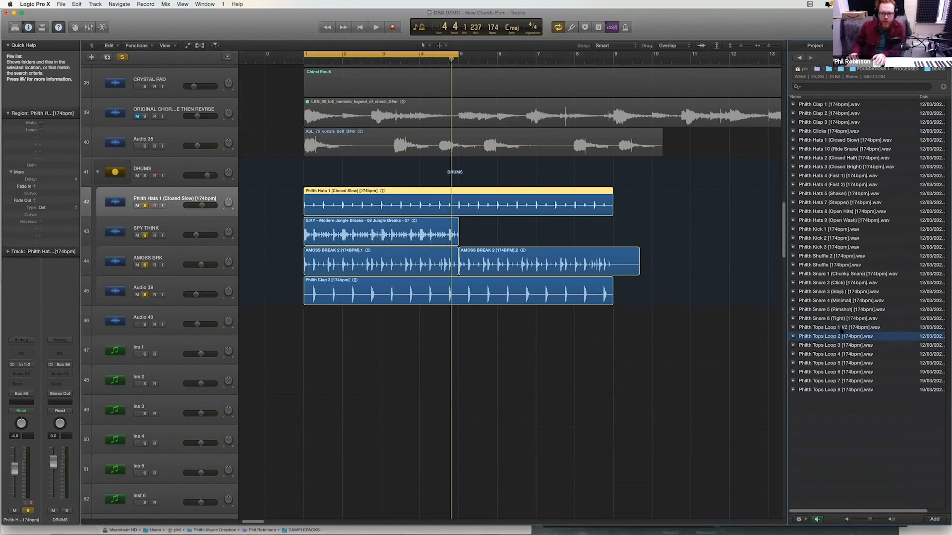
key("Down")
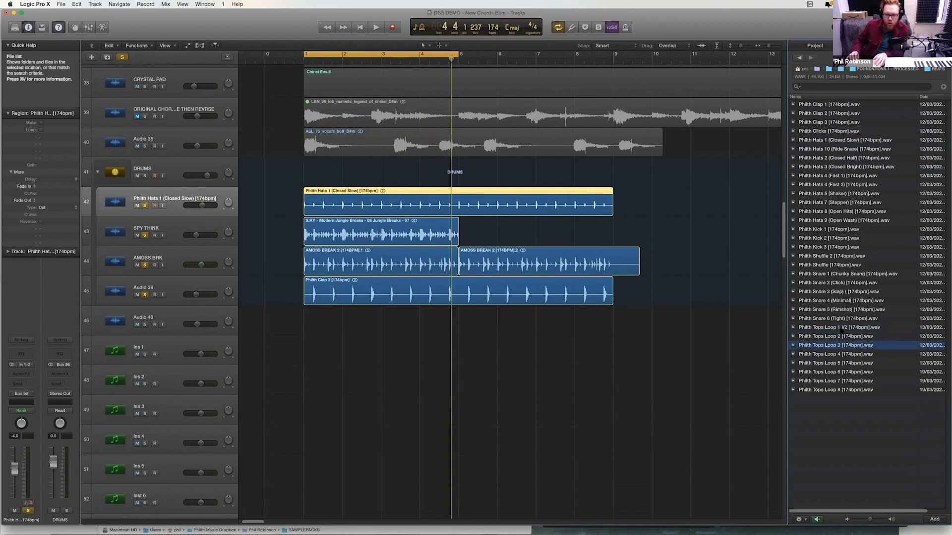
key("Down")
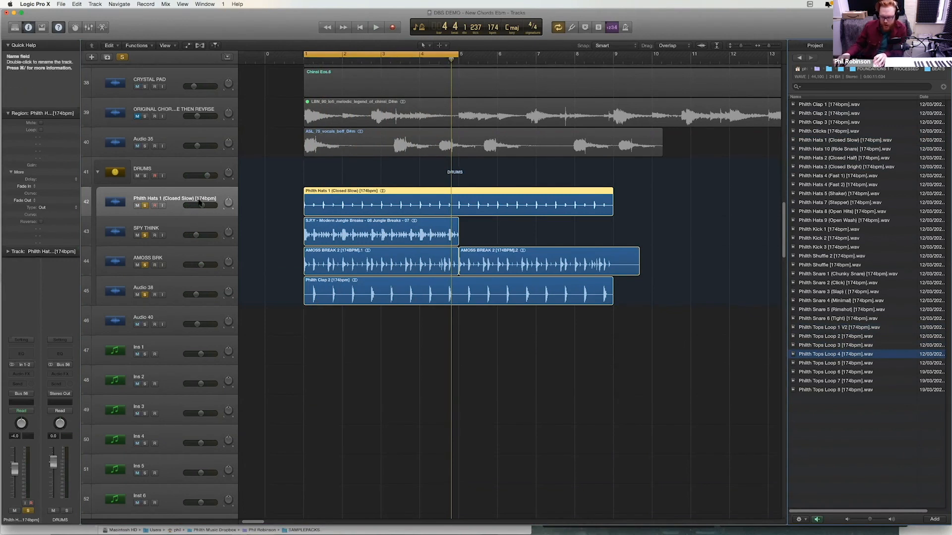
key("alt+super+a")
left_click_drag(304, 224, 304, 224)
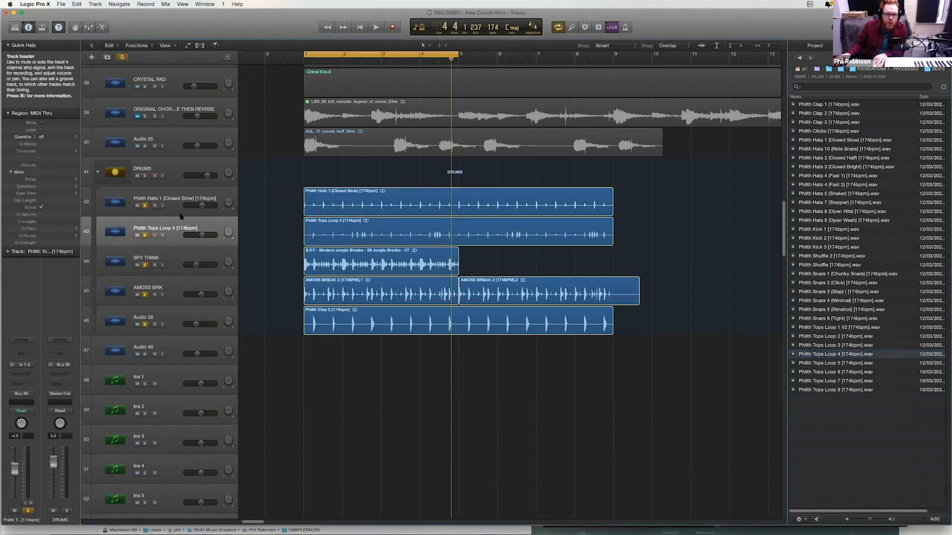
left_click(307, 231)
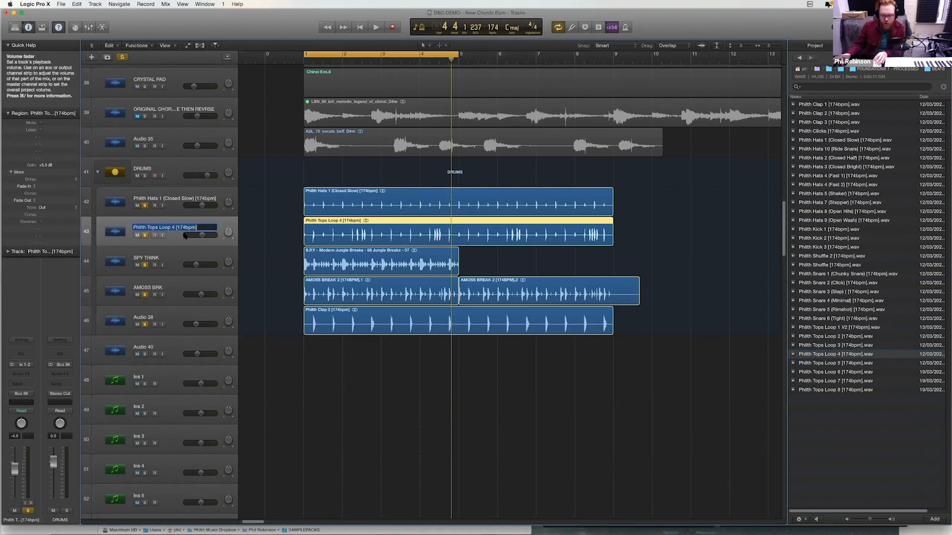
- Play the stack with SPY THINK and AMOSS BRK muted, and move the Audio 38 clap track directly above SPY THINK
key("space")
left_click_drag(136, 264, 140, 312)
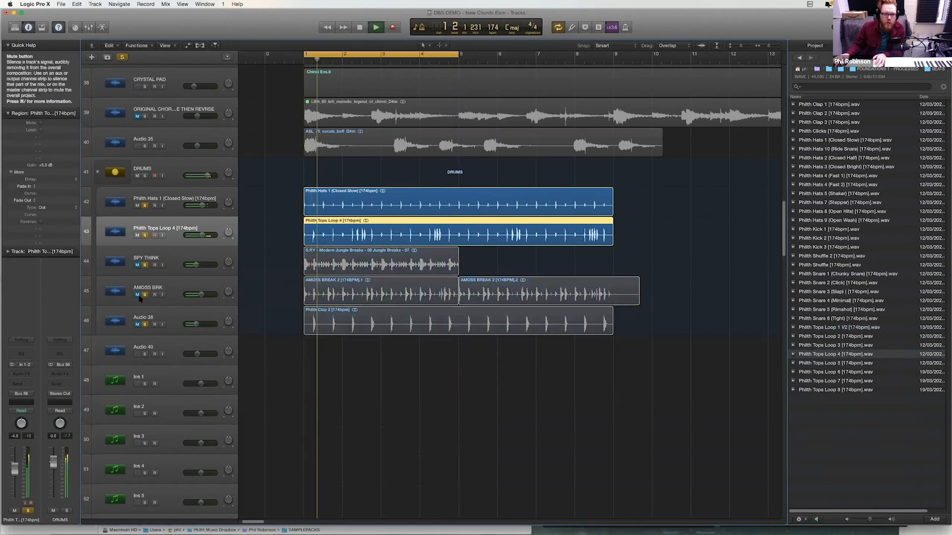
left_click(137, 325)
left_click_drag(168, 327, 210, 273)
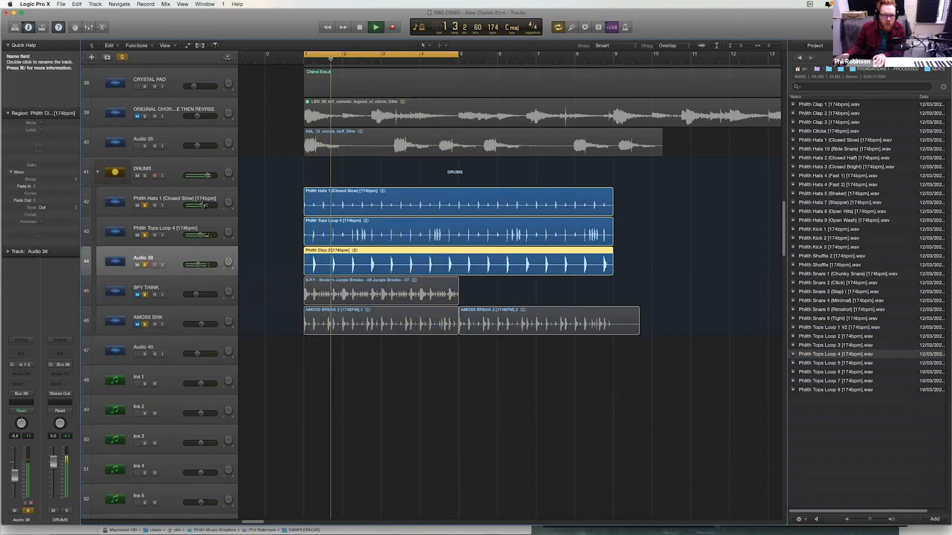
- Unmute the SPY THINK and AMOSS BRK tracks and listen to all the drum layers together
left_click(137, 294)
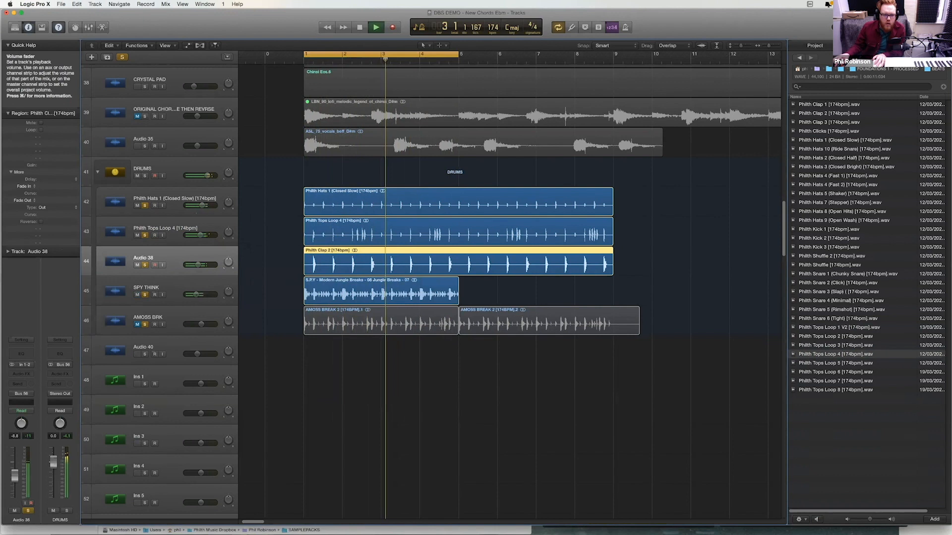
left_click(138, 324)
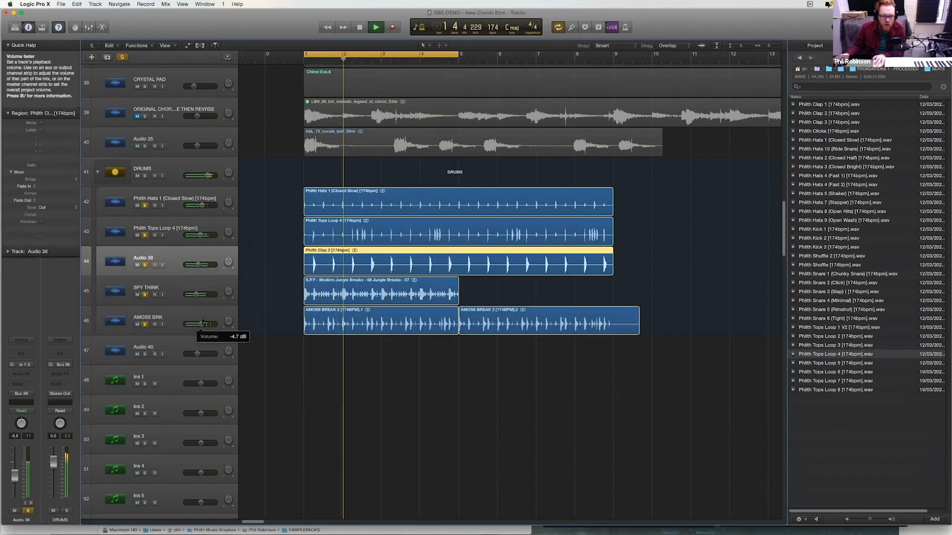
key("ctrl+z")
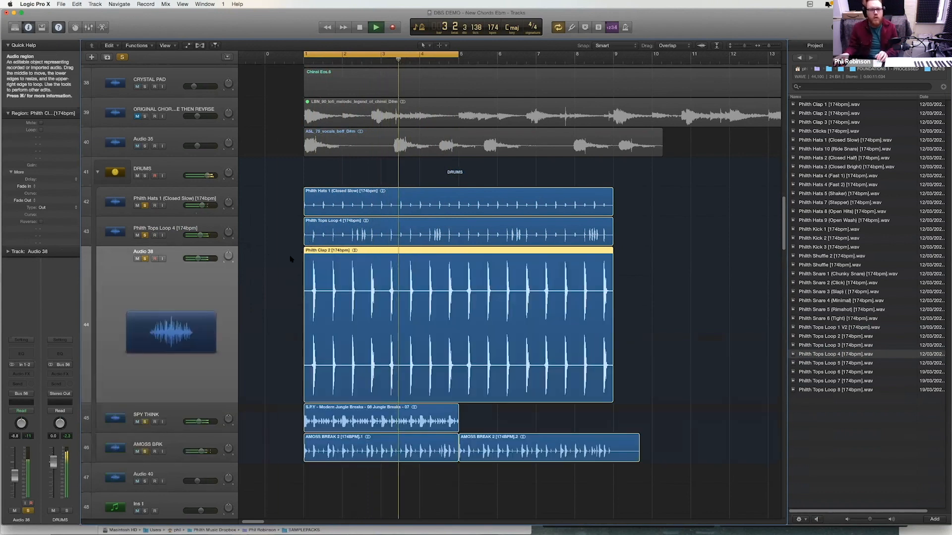
key("z")
key("z")
key("z")
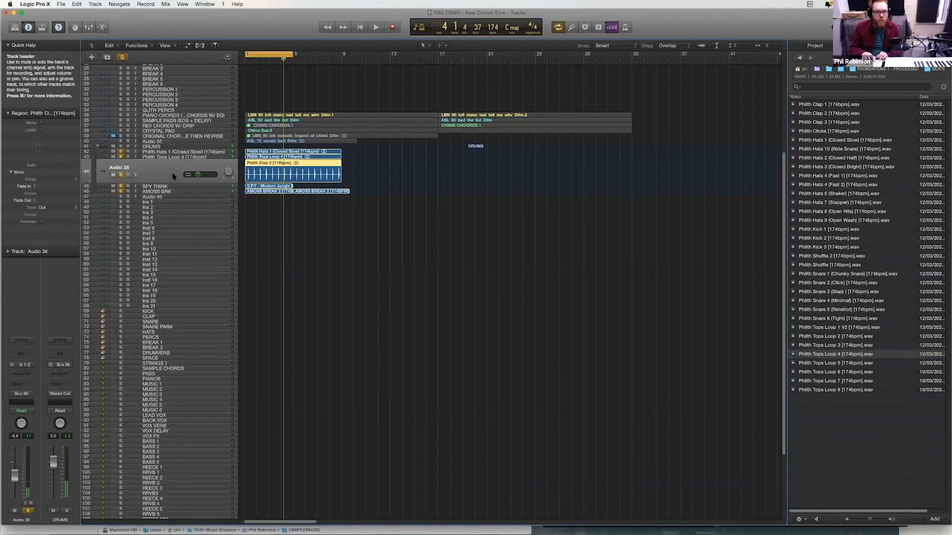
- Repeat the four-bar SPY THINK break from bar 5 and delete the leftover AMOSS BRK audio past bar 9
key("ctrl+z")
left_click_drag(425, 143, 184, 231)
left_click_drag(348, 181, 457, 186)
left_click(549, 212)
left_click(552, 211)
key("Delete")
- Select the hats, tops and clap regions and extend the cycle range to bar 9
left_click_drag(398, 251, 392, 189)
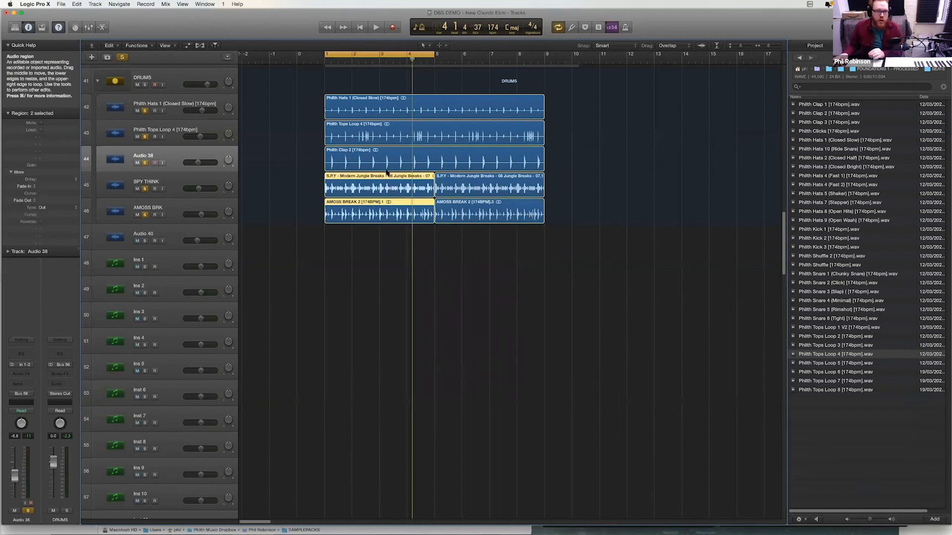
left_click_drag(314, 98, 320, 151)
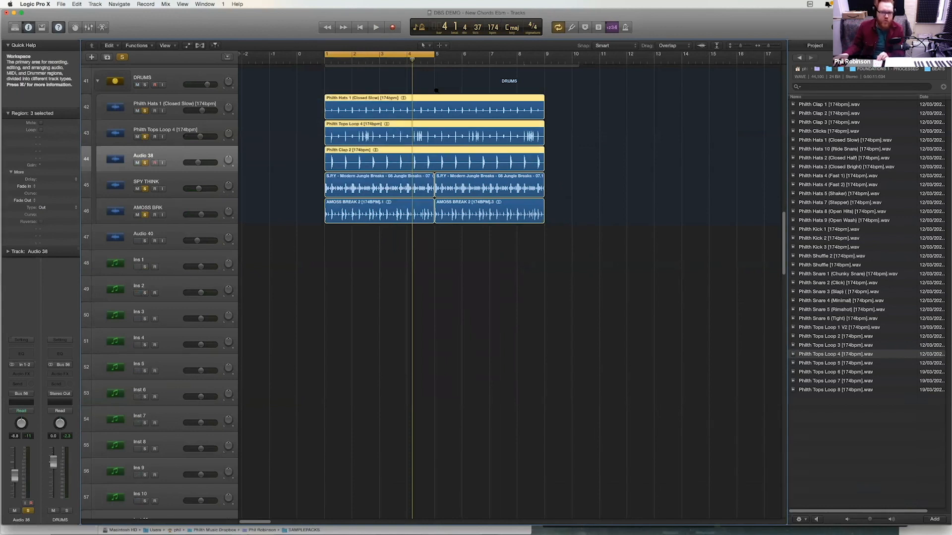
left_click_drag(435, 55, 545, 55)
key("z")
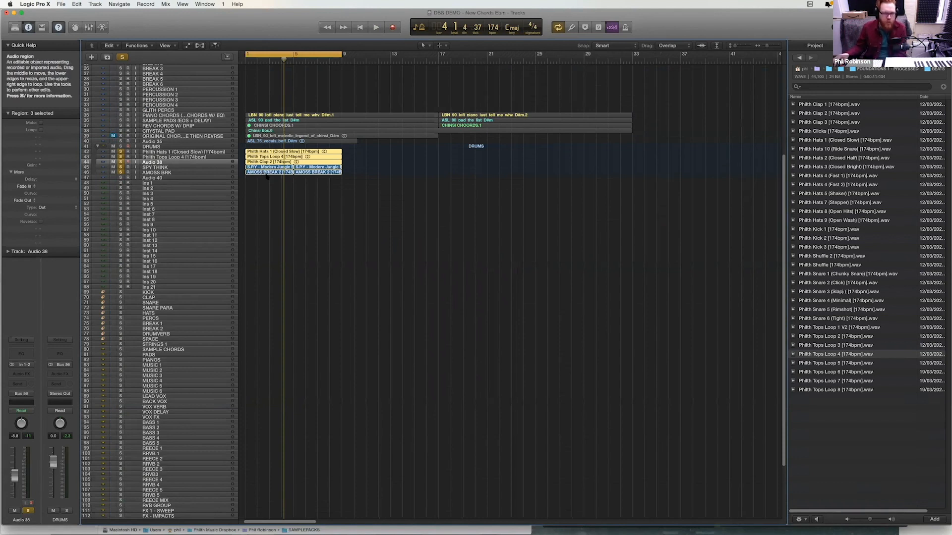
right_click(264, 173)
left_click(256, 182)
left_click_drag(321, 157, 320, 159)
left_click(353, 158)
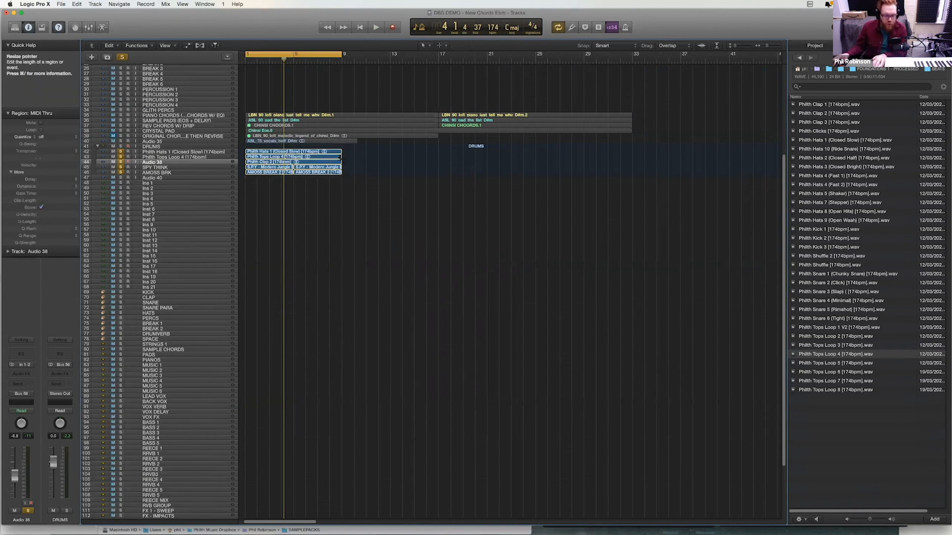